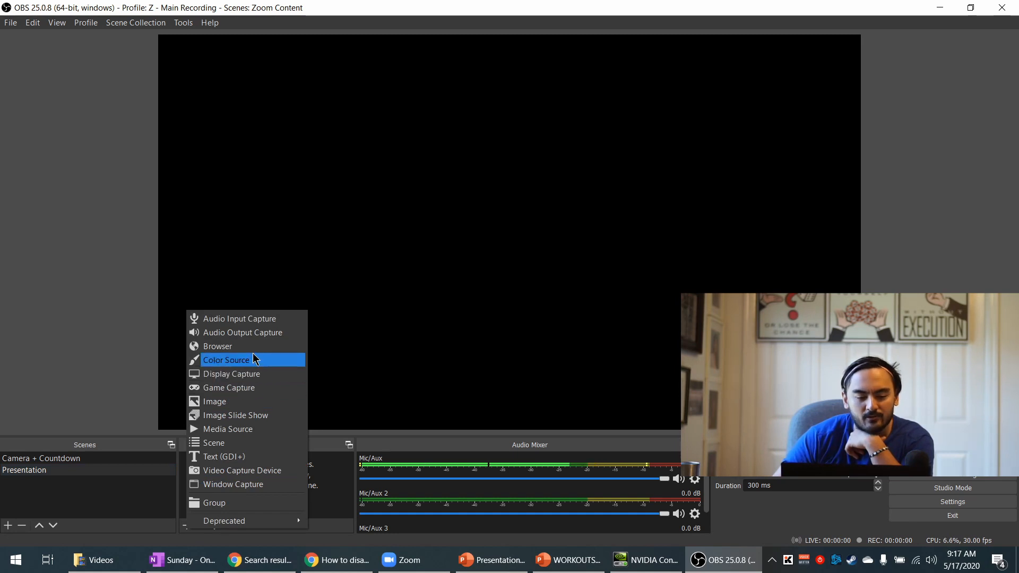
- Add a new window capture source named "Presentations - What they are" to the Presentation scene, capturing the WORKOUTS FOR TODAY window
left_click(234, 484)
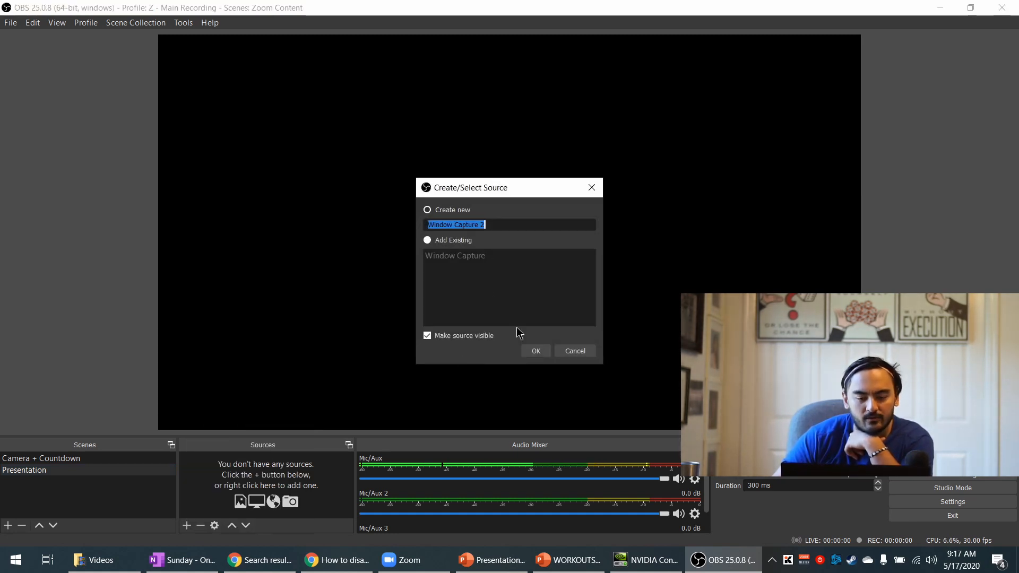
key("super")
type("P")
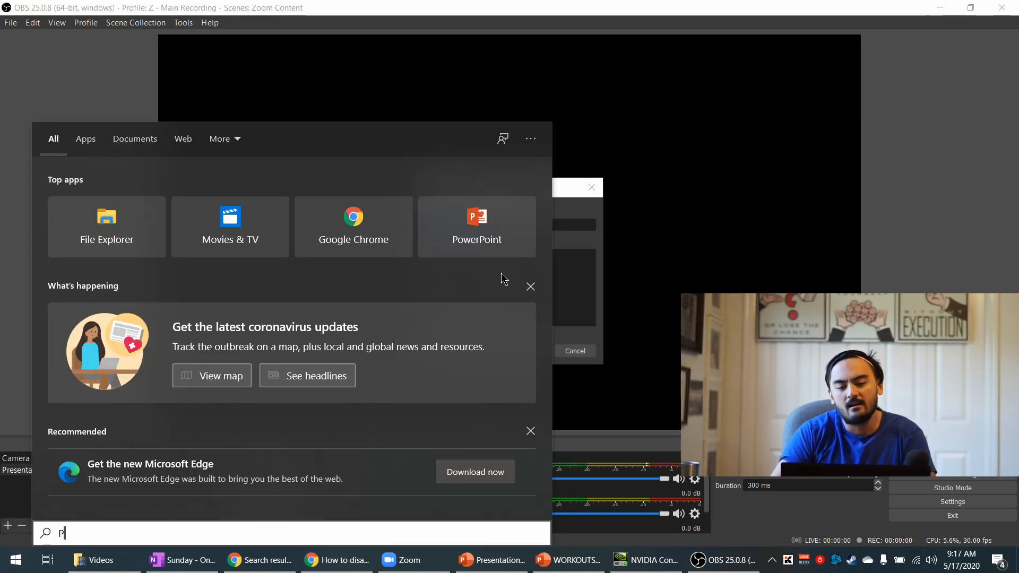
triple_click(568, 225)
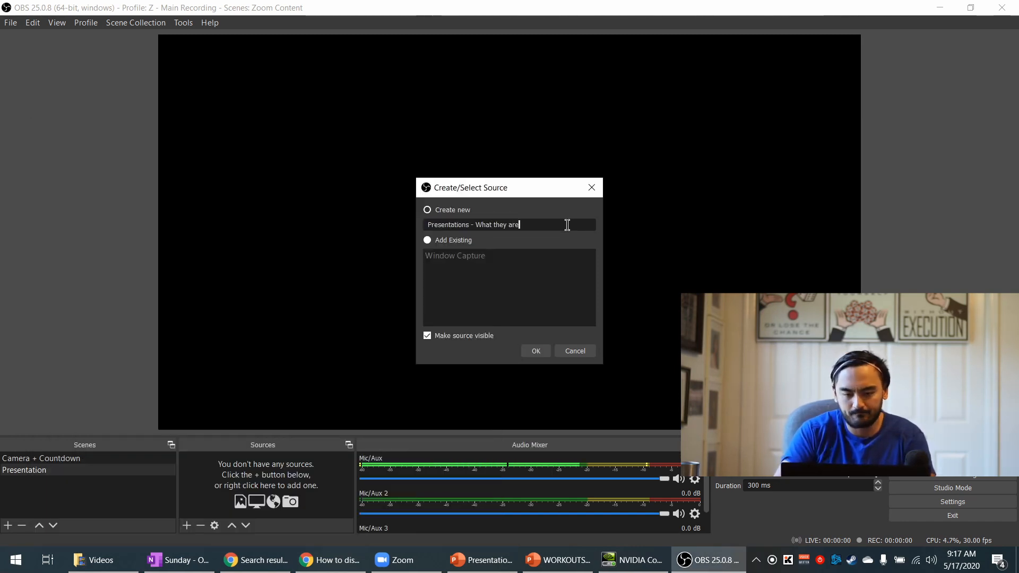
key("Return")
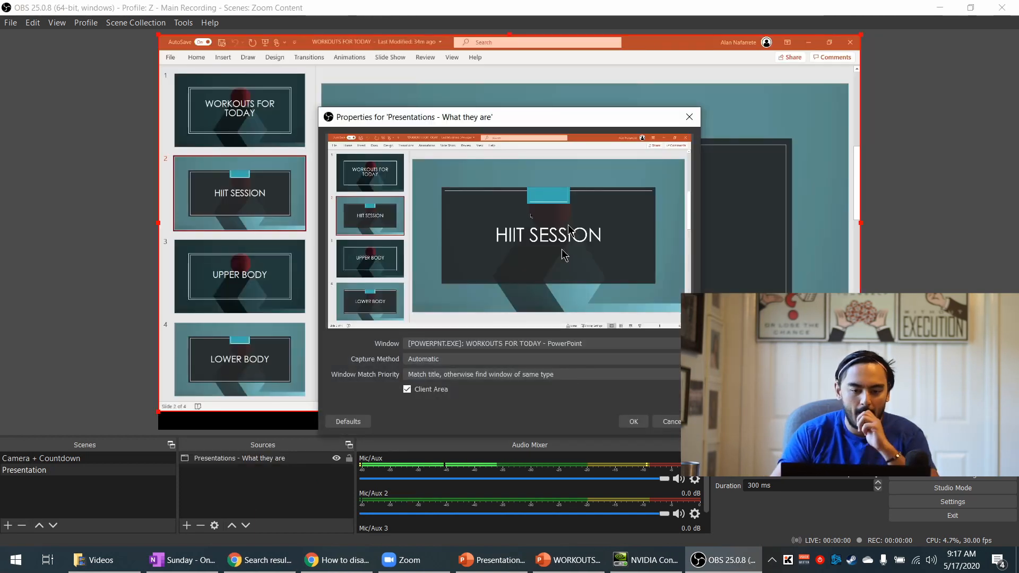
left_click(634, 421)
- View the blank Presentation4 in PowerPoint and return to OBS to activate the Camera + Countdown scene
left_click(569, 566)
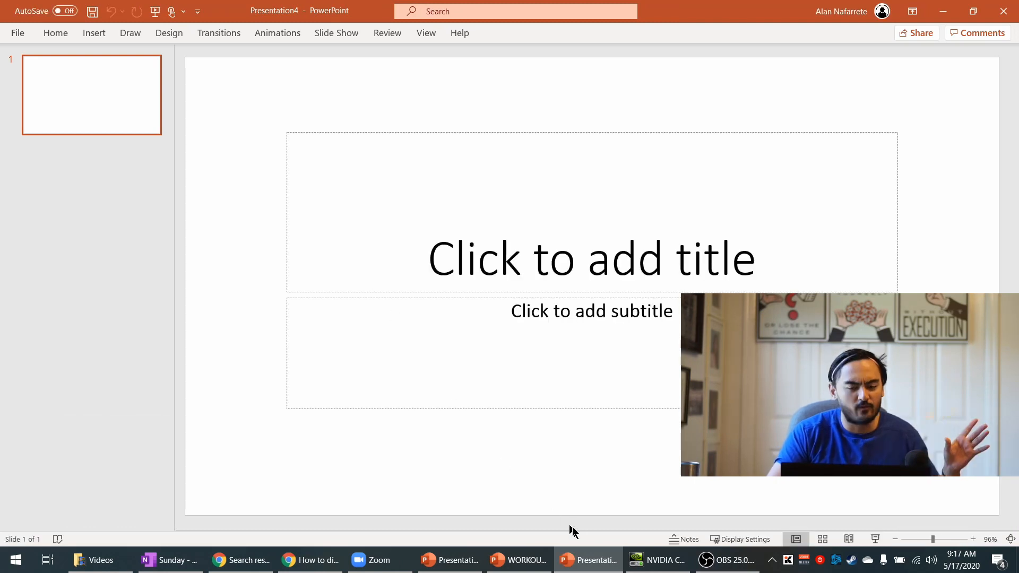
left_click(703, 566)
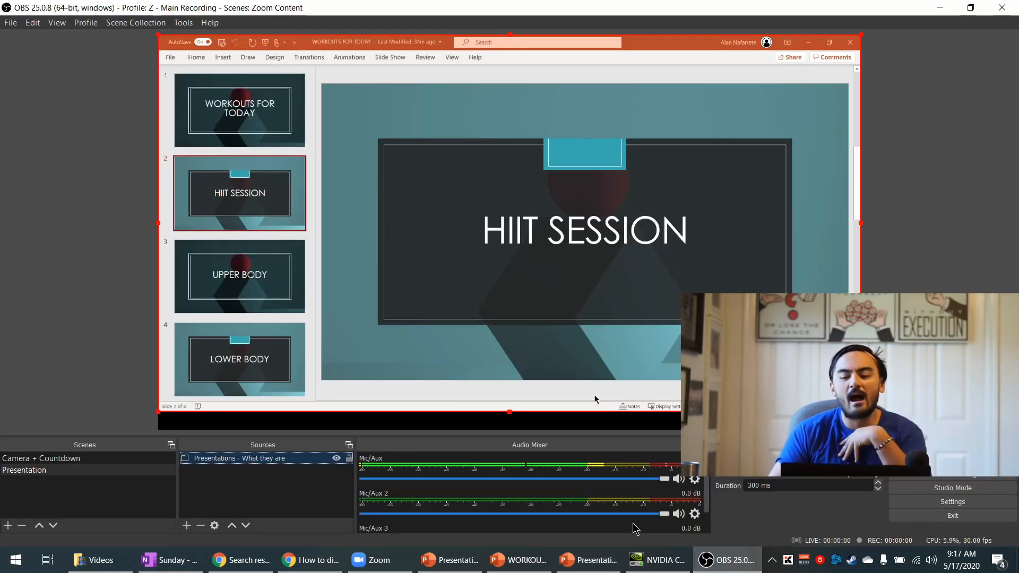
left_click(91, 460)
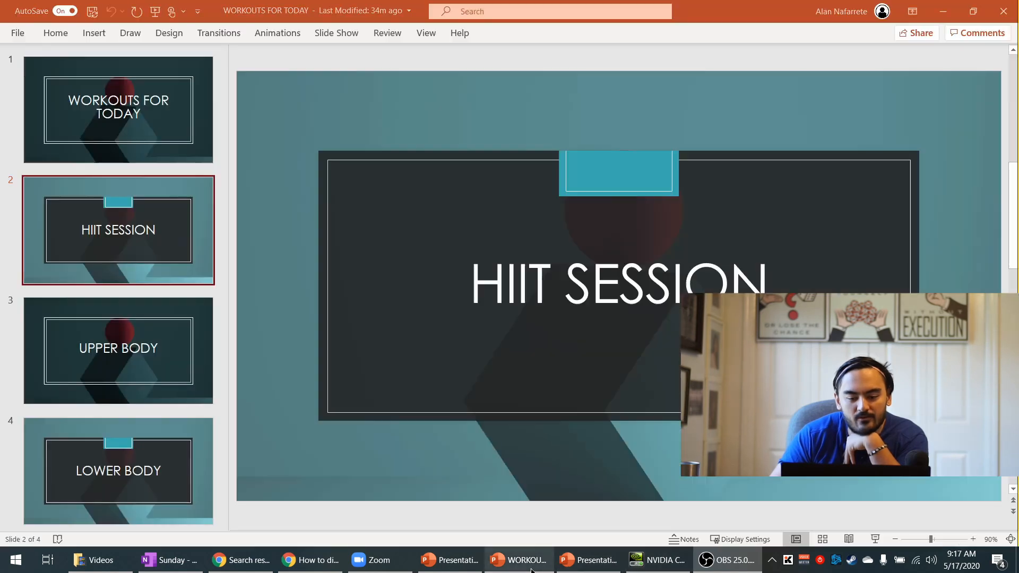
- Switch to WORKOUTS FOR TODAY in PowerPoint, insert a blank slide after the HIIT SESSION slide, and return to OBS
left_click(519, 560)
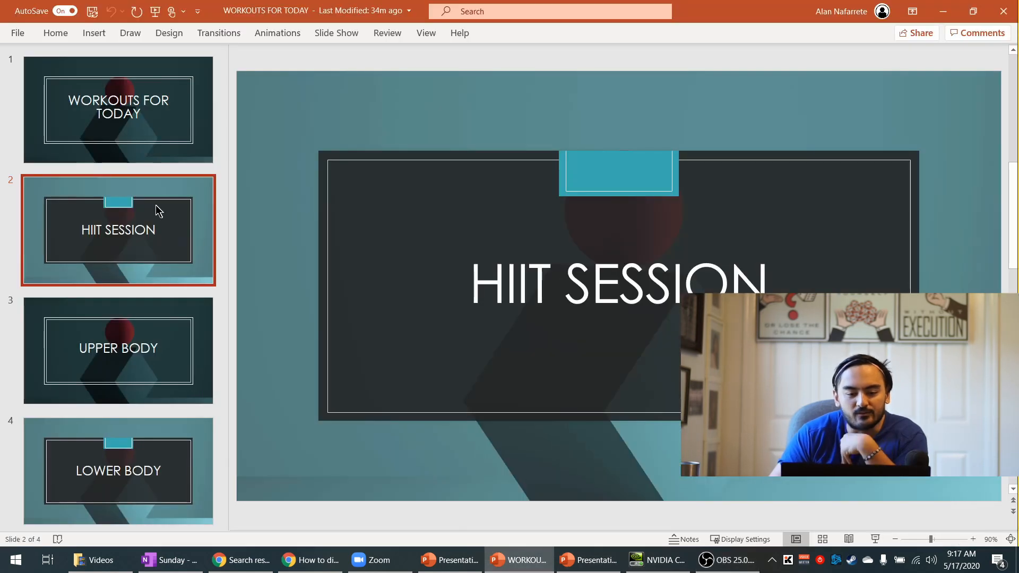
key("ctrl+m")
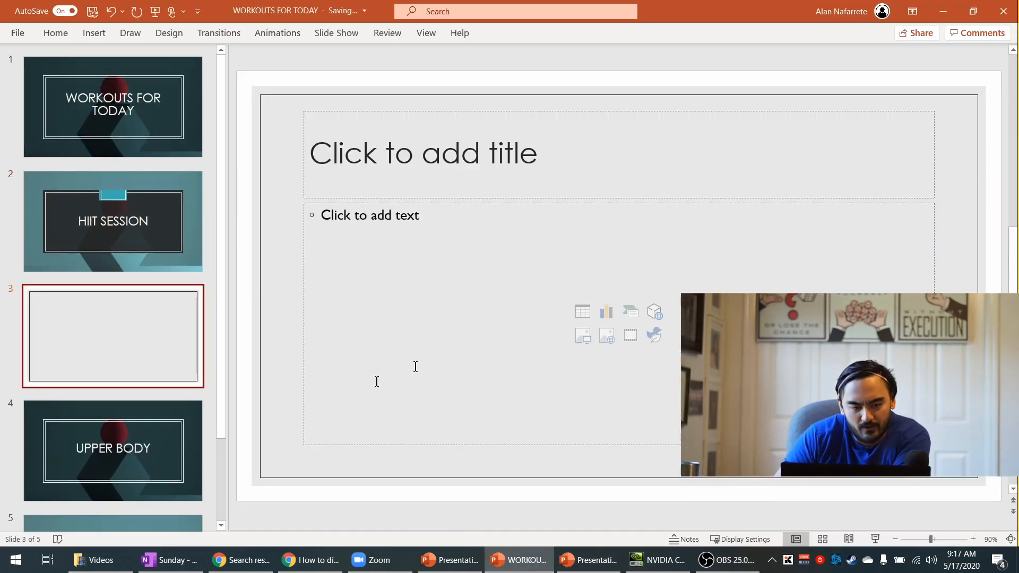
left_click(588, 560)
left_click(708, 562)
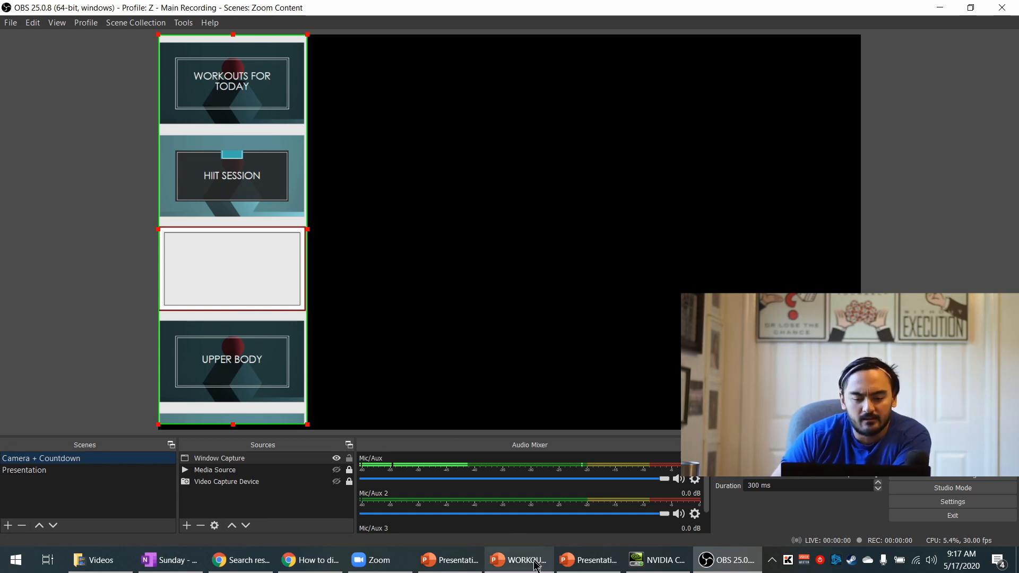
- Switch to Presentation4 in PowerPoint and give the first slide the title "HIIT"
left_click(588, 560)
left_click(107, 212)
left_click(488, 224)
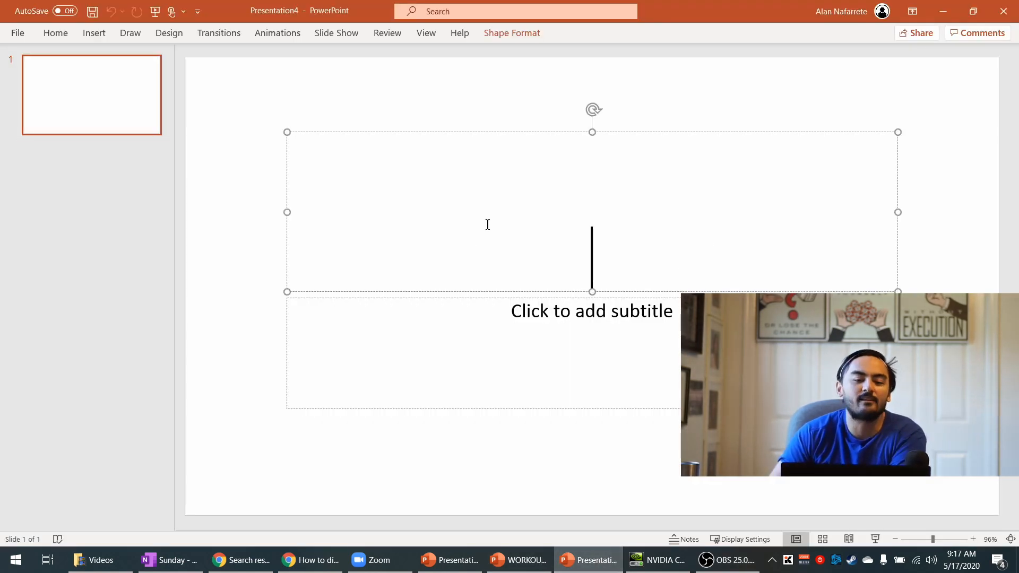
type("HIIT")
left_click(254, 203)
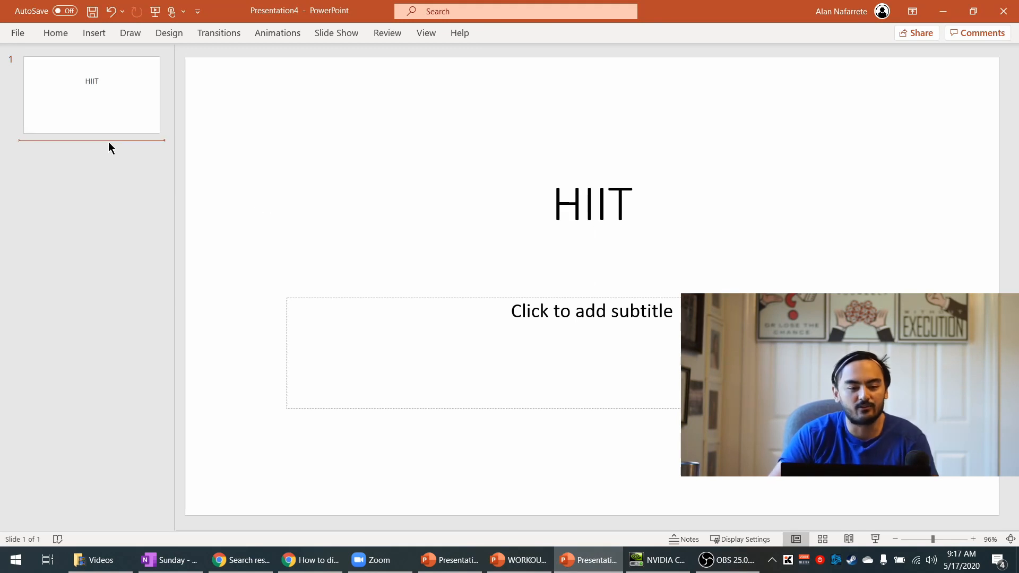
- Add a second slide titled "HIIT INFO" with the bullet "20 seconds of burpees"
key("ctrl+m")
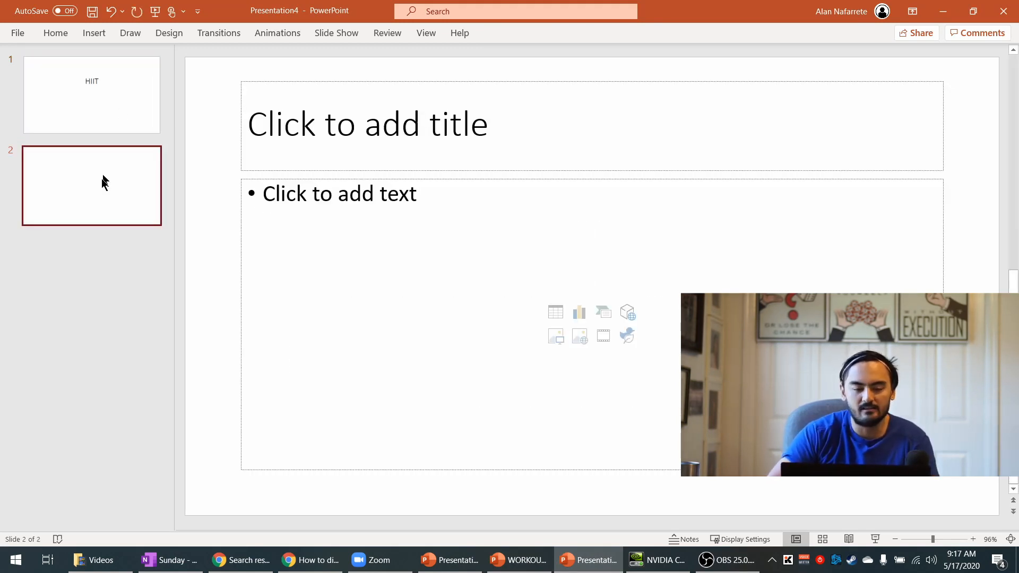
left_click(375, 129)
type("HIIT INFO")
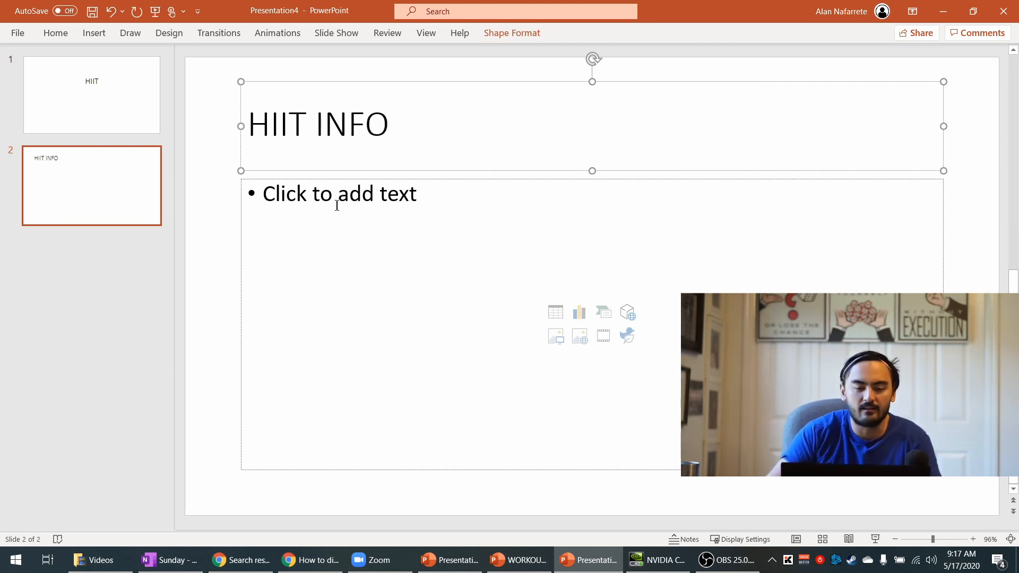
left_click(336, 206)
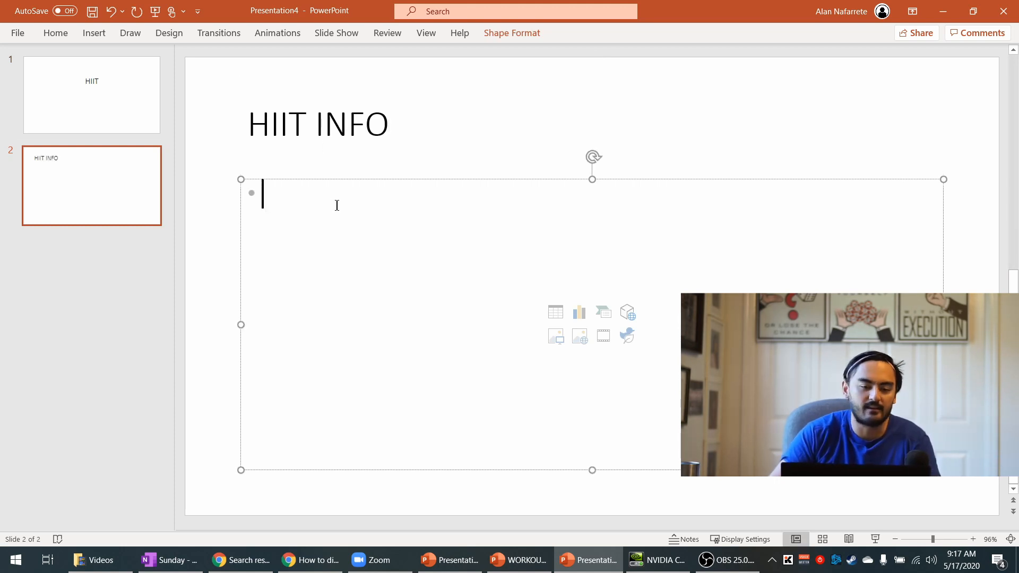
type("20 seconds of burpees")
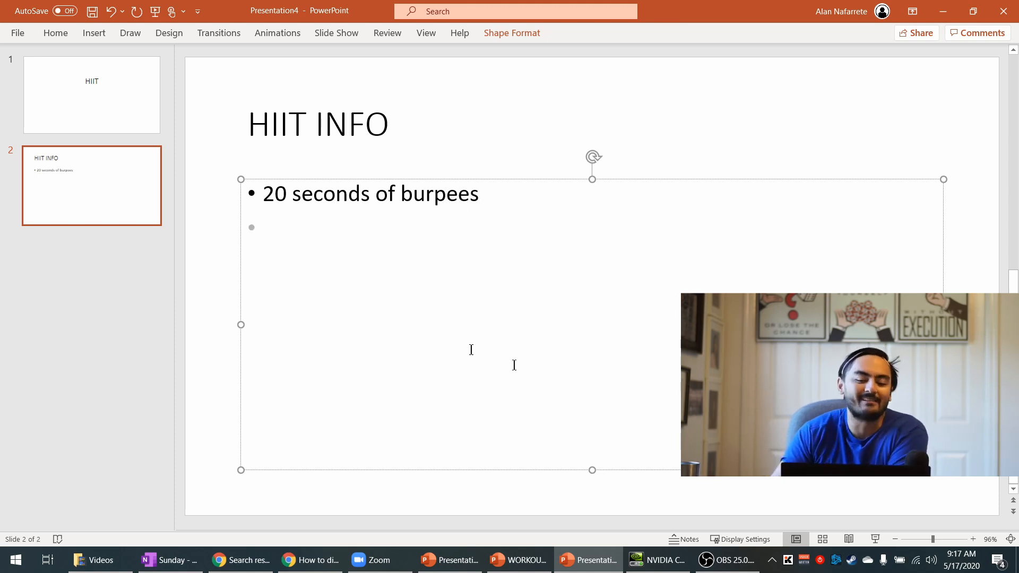
- Delete the blank third slide from the WORKOUTS FOR TODAY presentation in PowerPoint
left_click(711, 560)
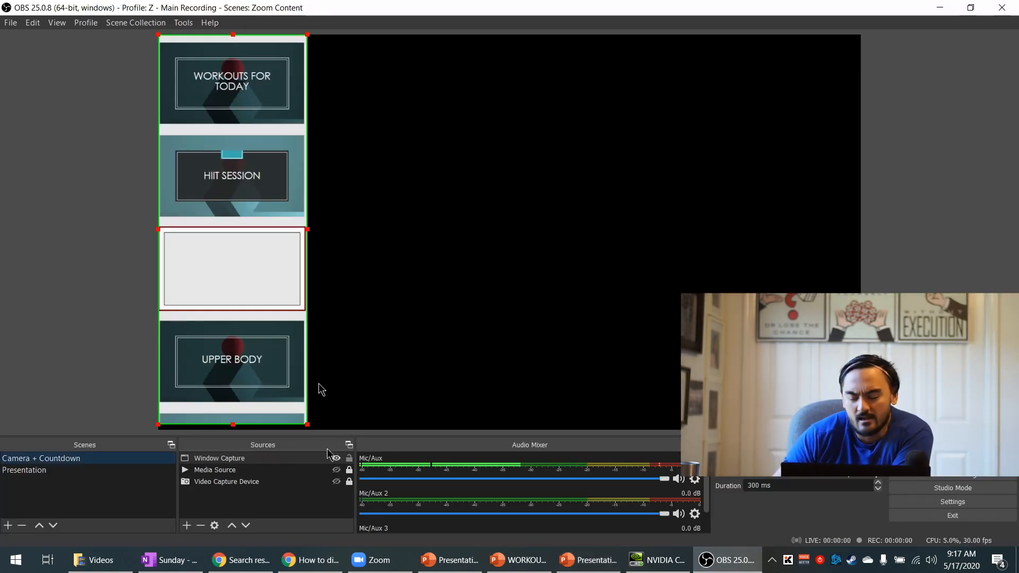
left_click(571, 562)
left_click(124, 320)
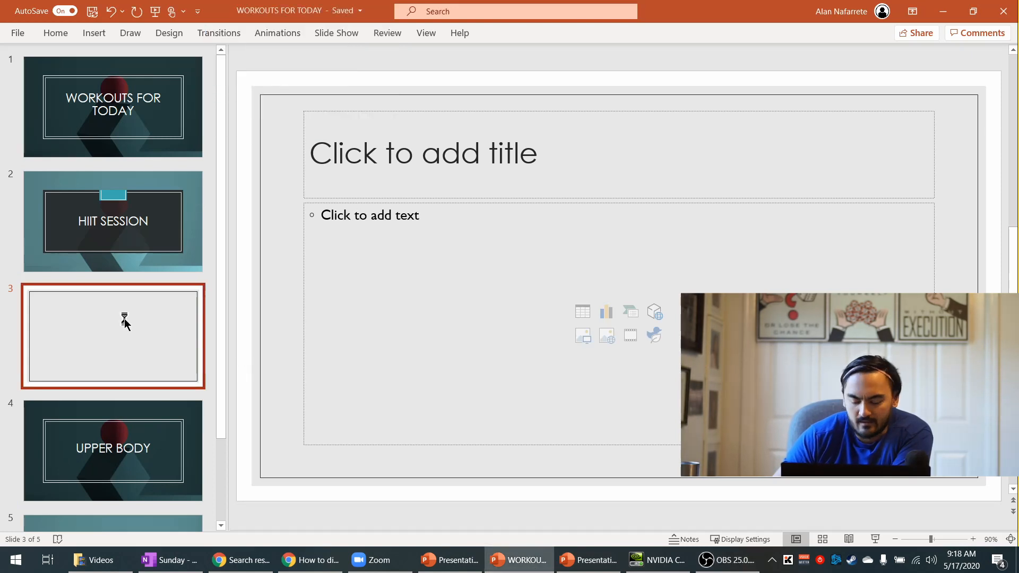
key("Delete")
- Switch to OBS and make the Video Capture Device source visible in the Camera + Countdown scene
left_click(727, 560)
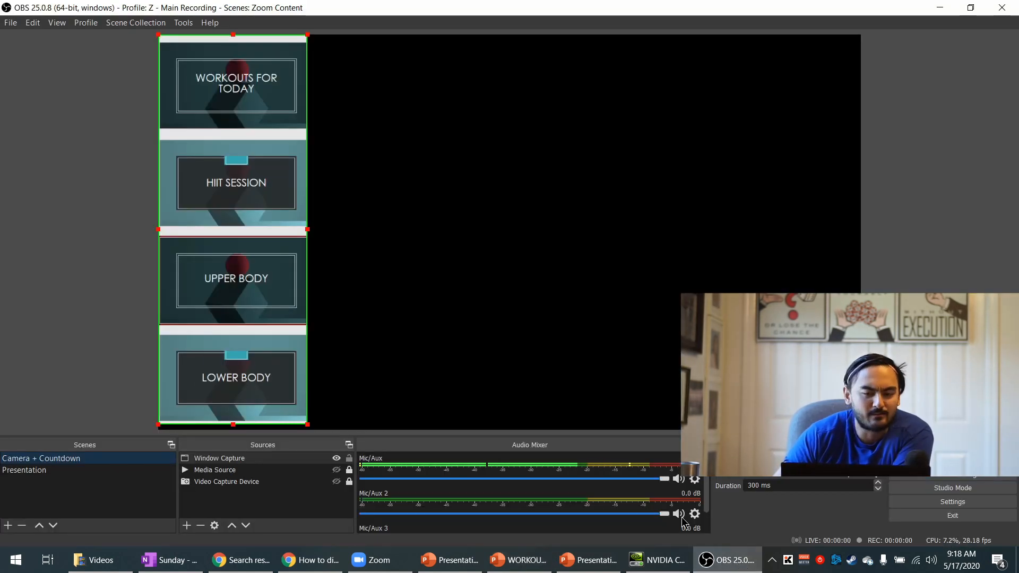
left_click(336, 470)
left_click(337, 470)
left_click(337, 482)
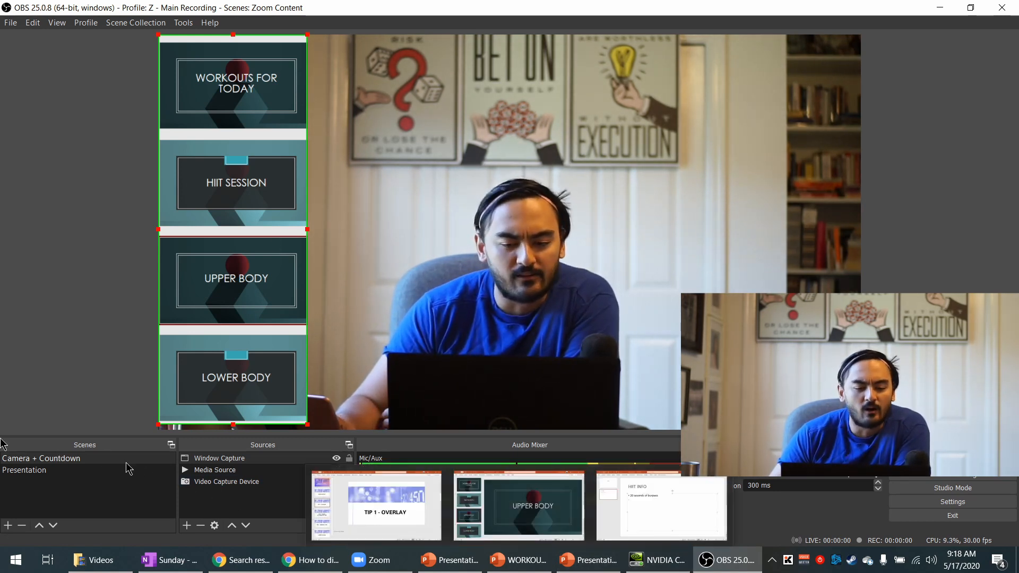
- In the Presentation scene, set the "Presentations - What they are" source to capture the Presentation4 - PowerPoint window
left_click(106, 470)
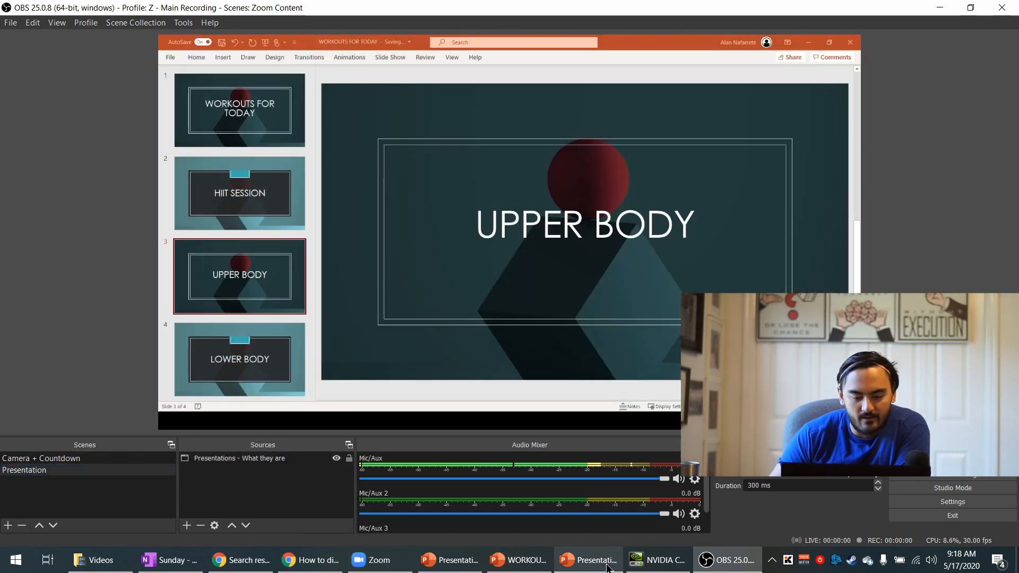
left_click(558, 564)
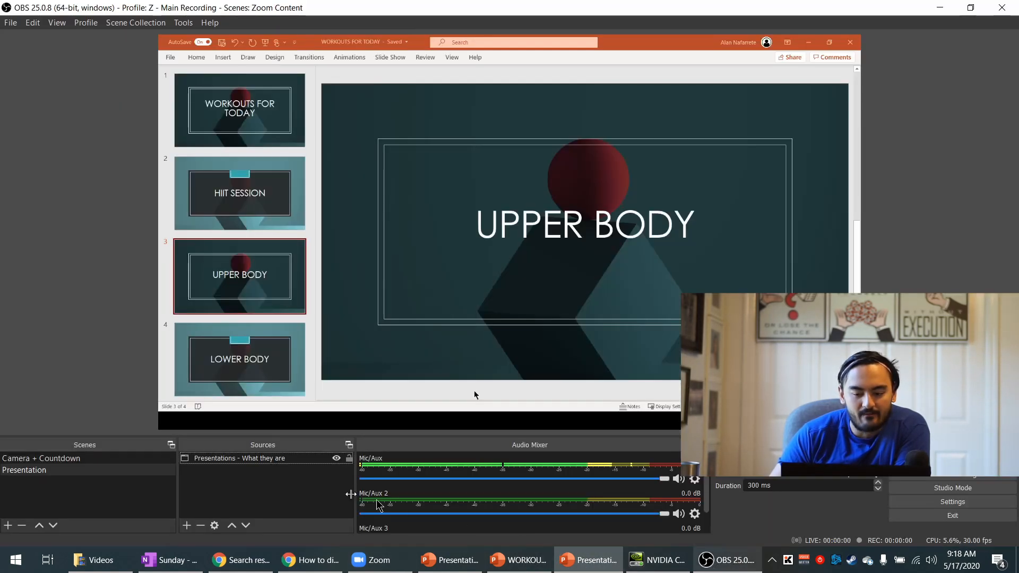
left_click(262, 460)
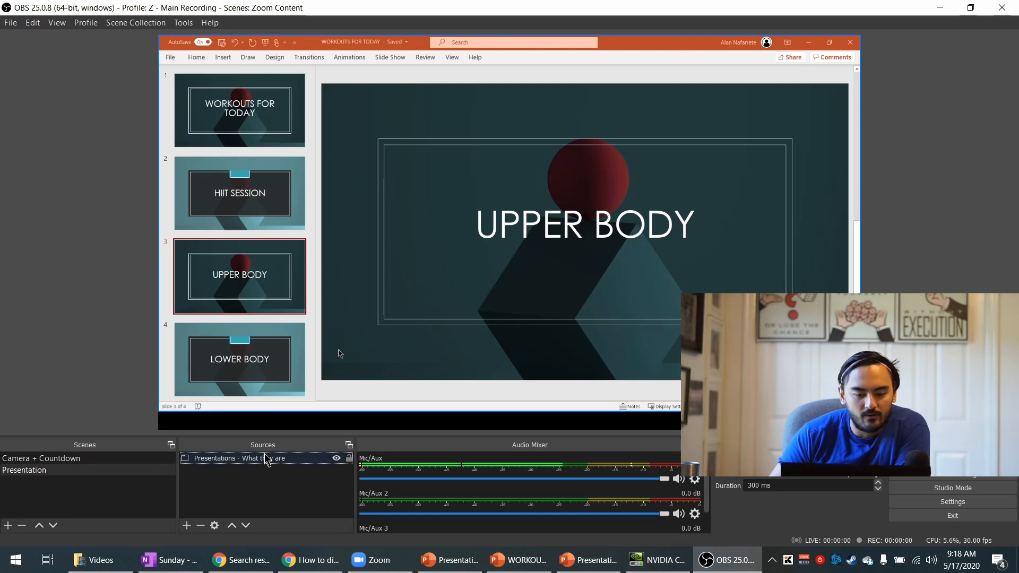
left_click(215, 526)
left_click(514, 344)
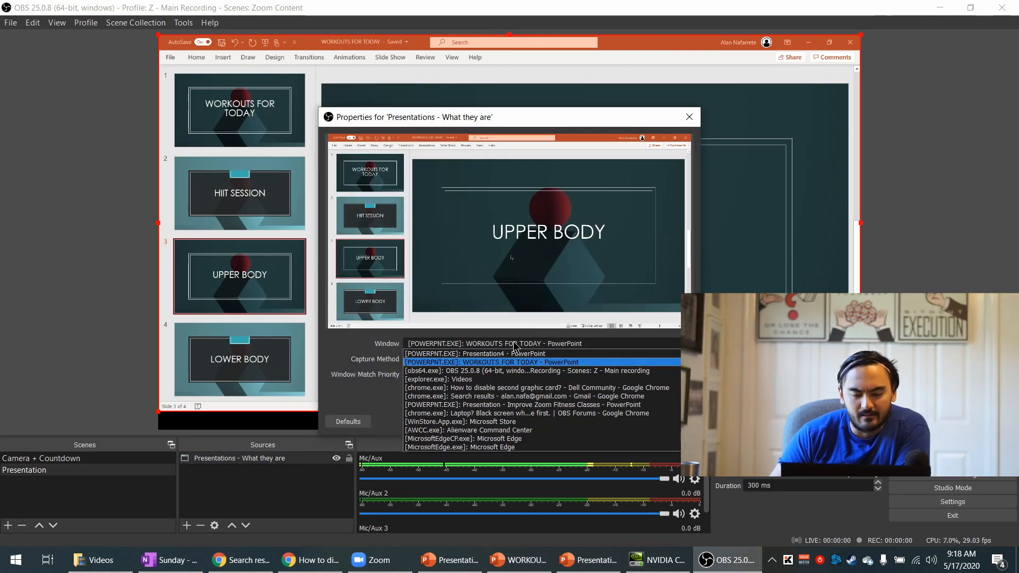
left_click(538, 361)
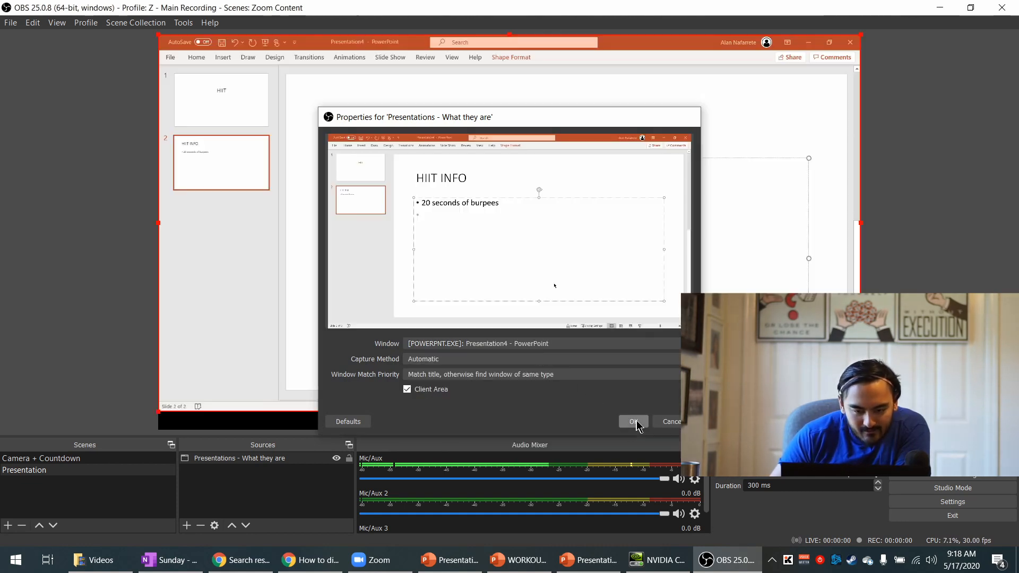
left_click(637, 422)
left_click(282, 489)
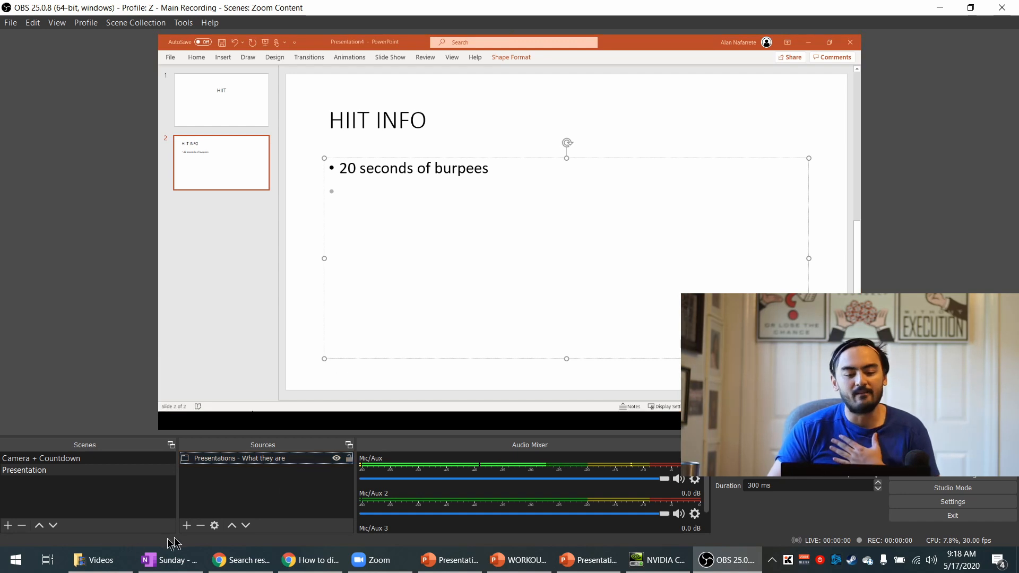
- Add the existing Video Capture Device as a visible source in the Presentation scene
left_click(188, 526)
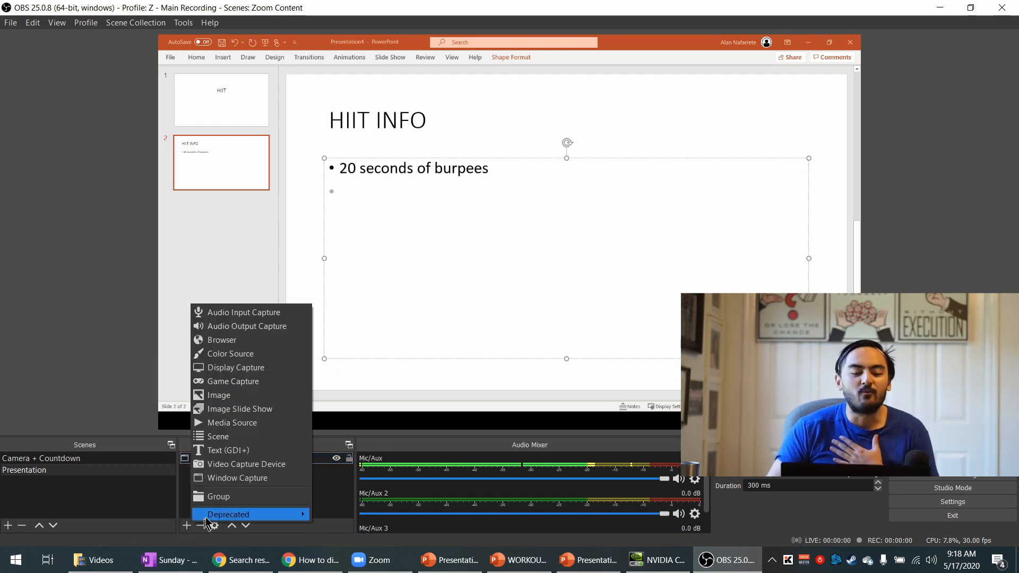
left_click(260, 470)
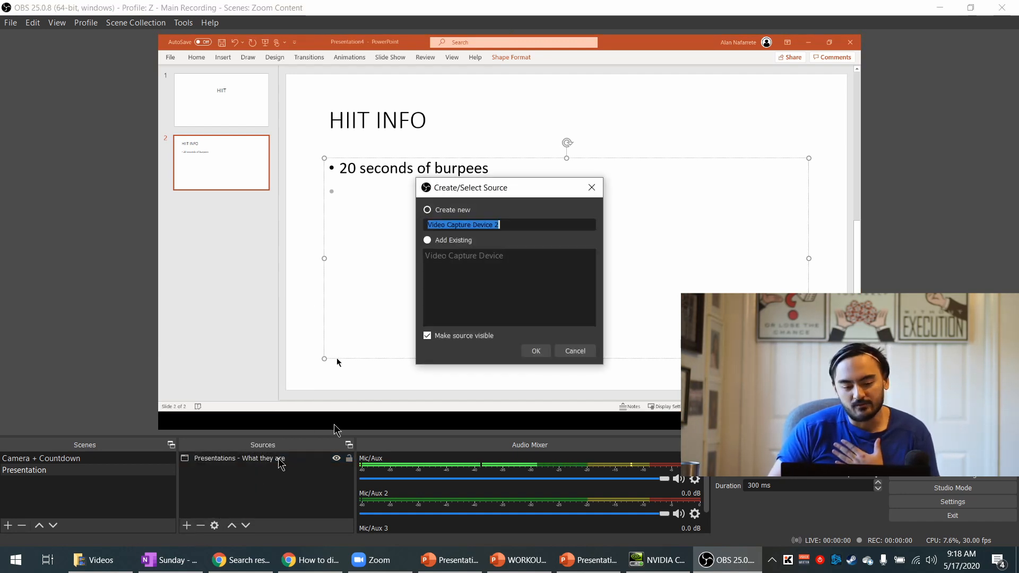
left_click(455, 242)
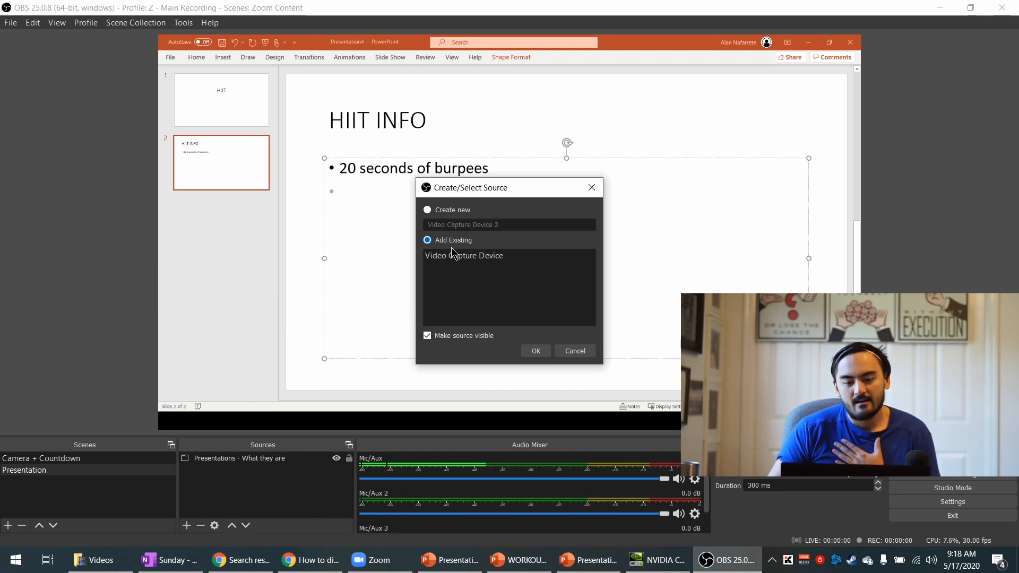
left_click(536, 352)
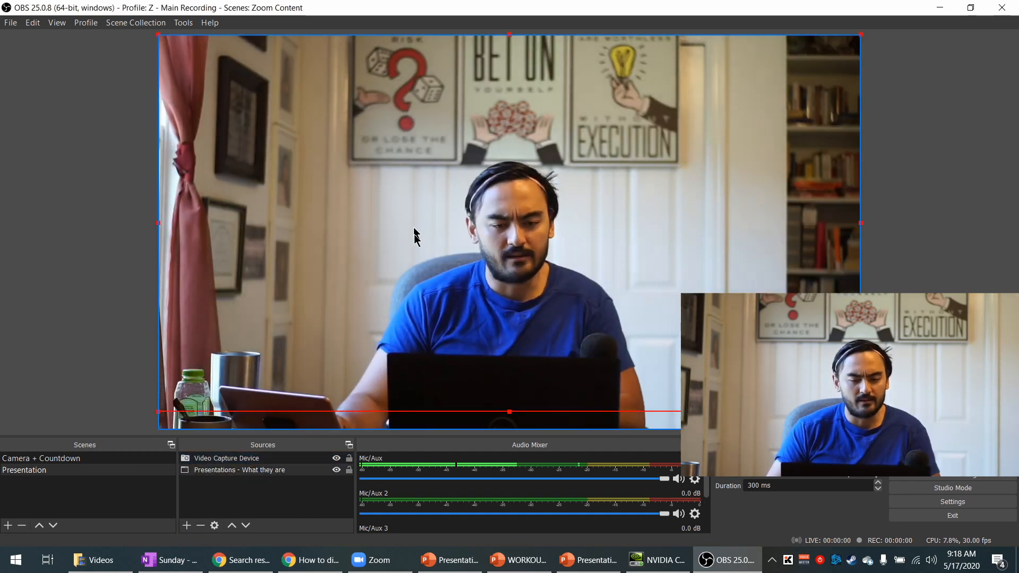
- Lock the "Presentations - What they are" source, keeping the Video Capture Device above it in the source order
left_click_drag(297, 461, 321, 457)
left_click(310, 461)
left_click(350, 458)
- Shrink the camera feed to about half the canvas width and place it over the lower-left part of the captured presentation
left_click_drag(289, 181, 474, 237)
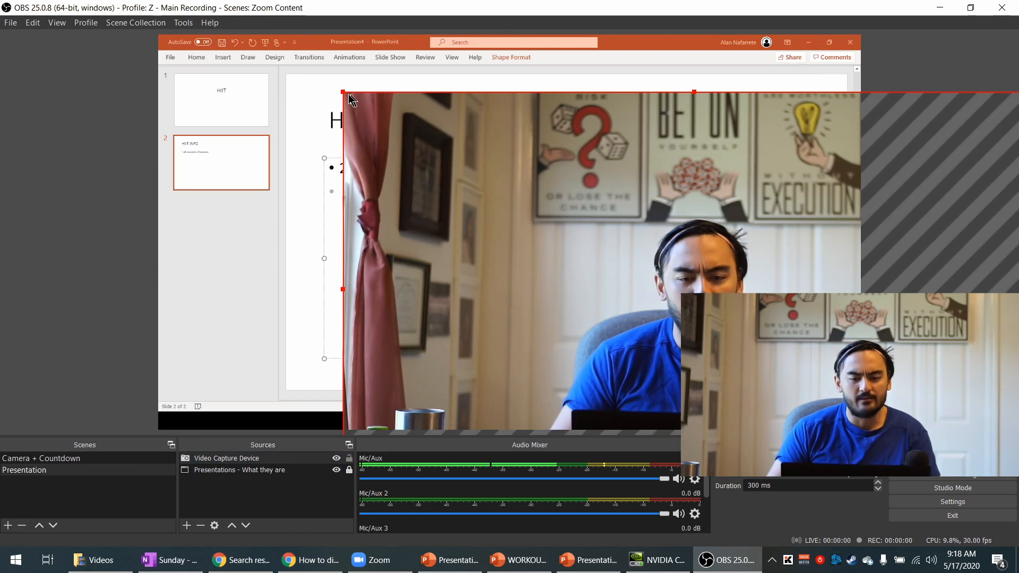
left_click_drag(342, 91, 668, 283)
left_click_drag(406, 139, 405, 139)
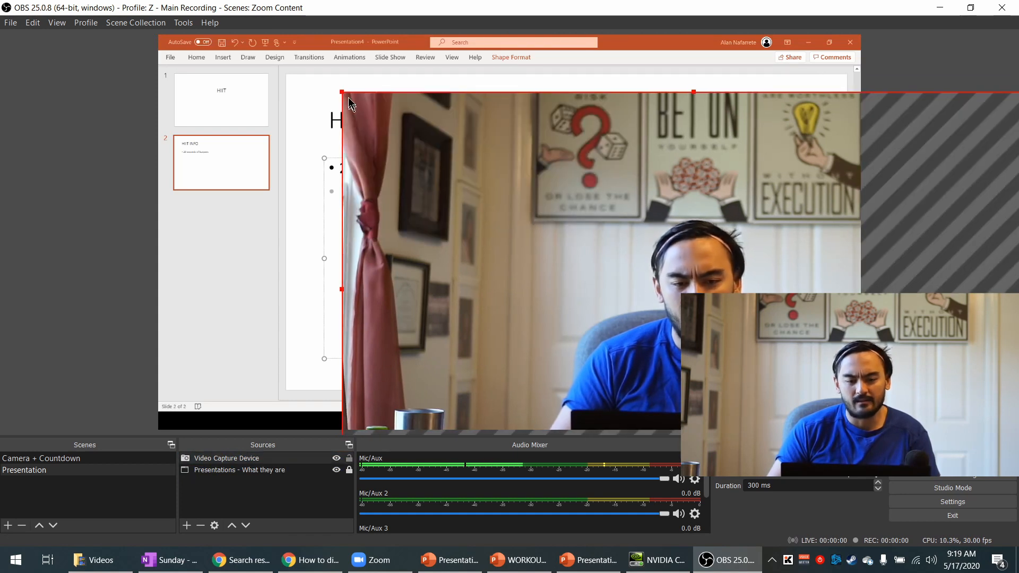
left_click_drag(343, 92, 726, 275)
left_click_drag(811, 361, 296, 250)
- Move the camera feed to the upper-right corner over the captured presentation
left_click(705, 177)
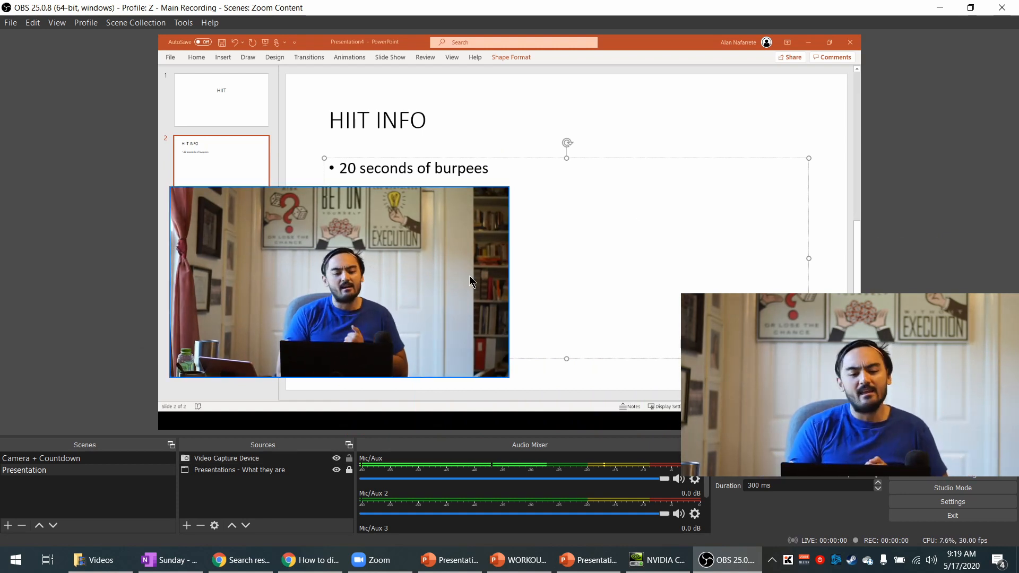
left_click(356, 234)
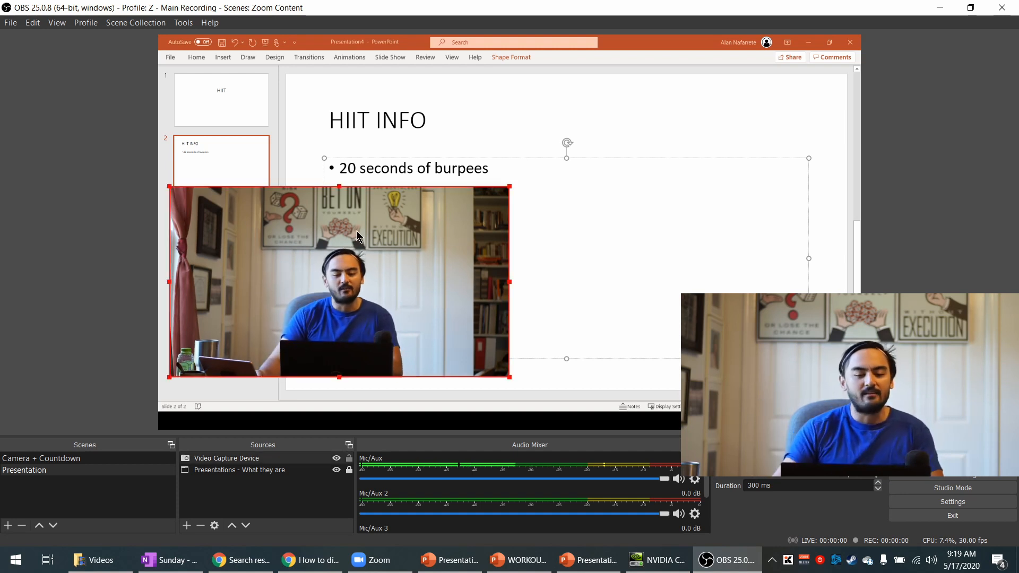
left_click_drag(357, 234, 734, 112)
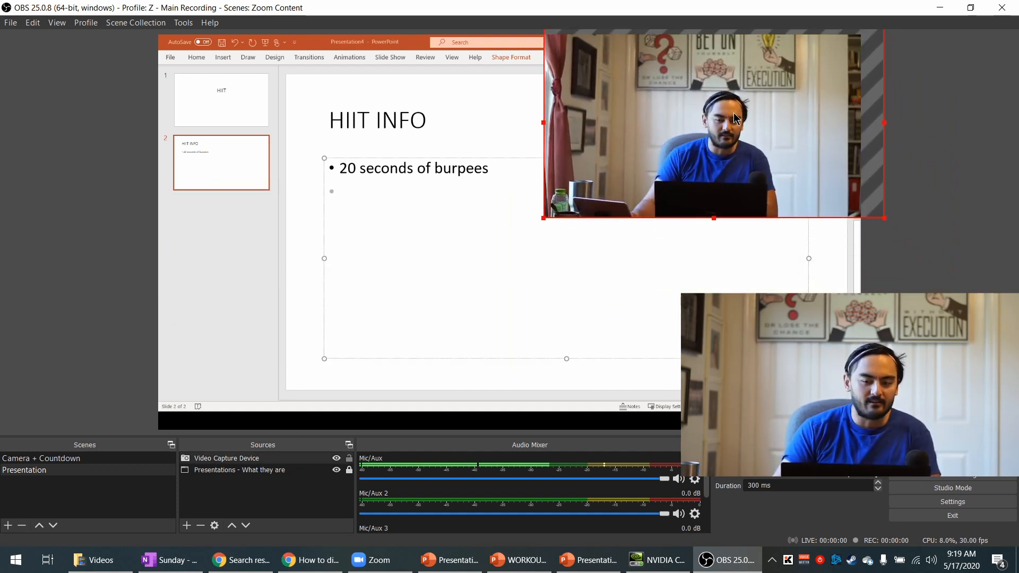
- Switch to the Presentation4 PowerPoint window and add the bullet "MORE WORKOUTS" to the HIIT INFO slide
left_click(519, 564)
left_click(590, 560)
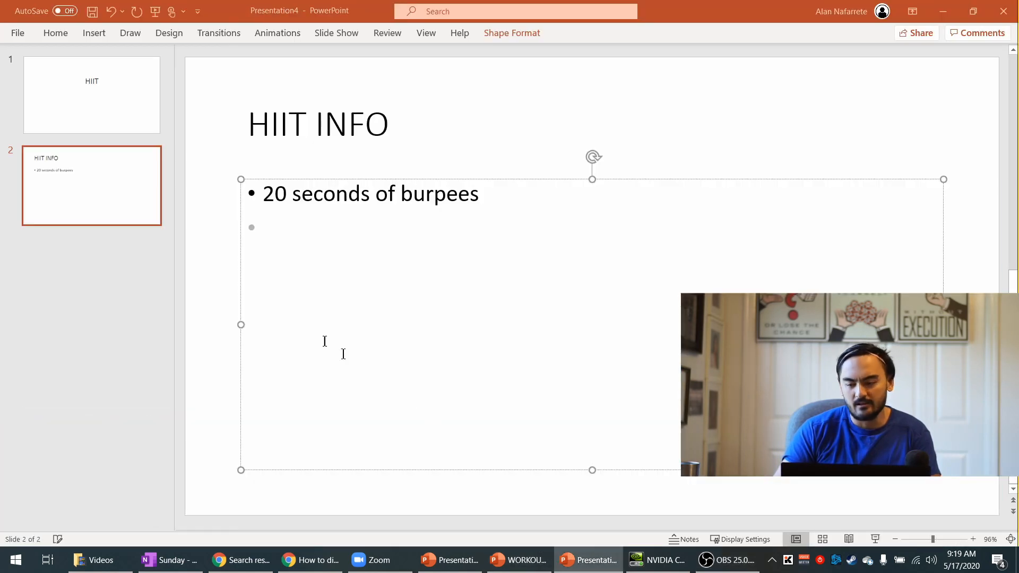
type("MORE")
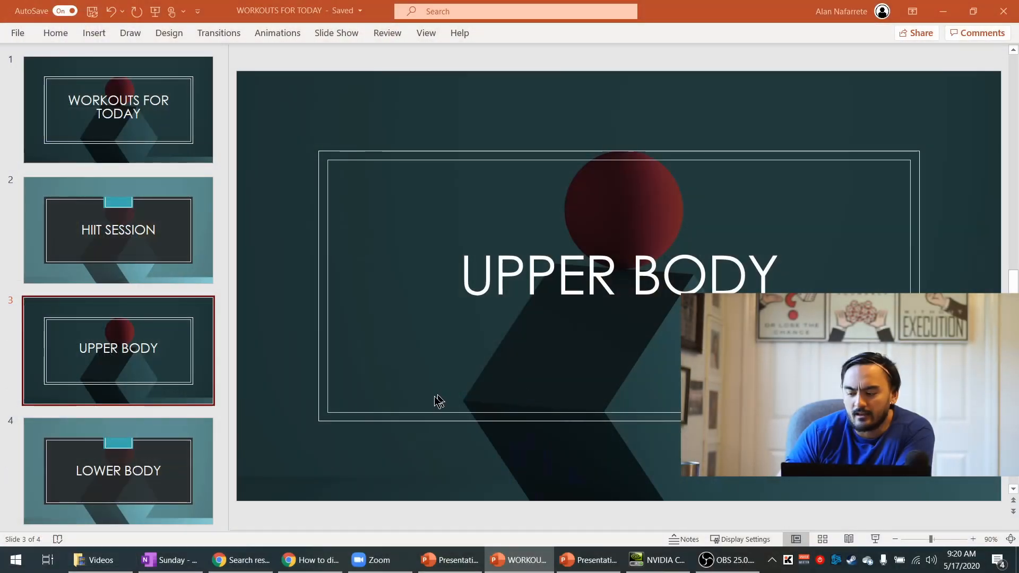
- Back in OBS, hide the Window Capture in the Camera + Countdown scene and test the countdown Media Source by showing and hiding it
left_click(727, 560)
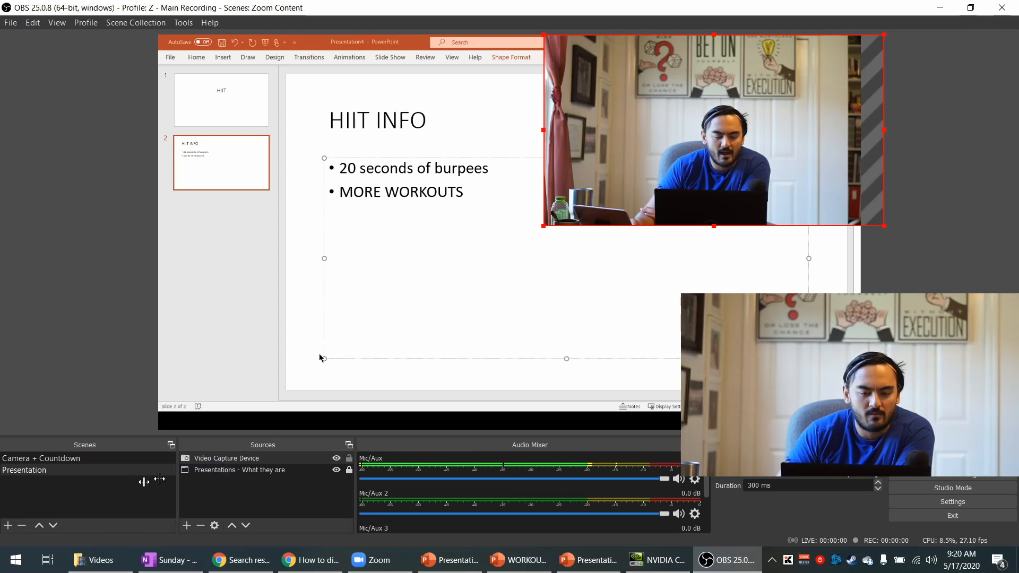
left_click(105, 460)
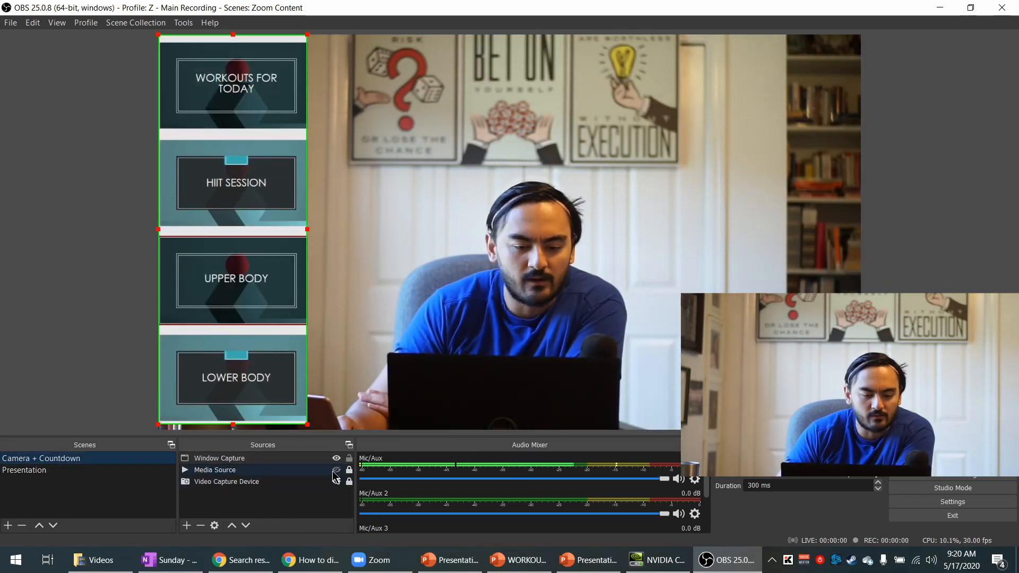
left_click(337, 459)
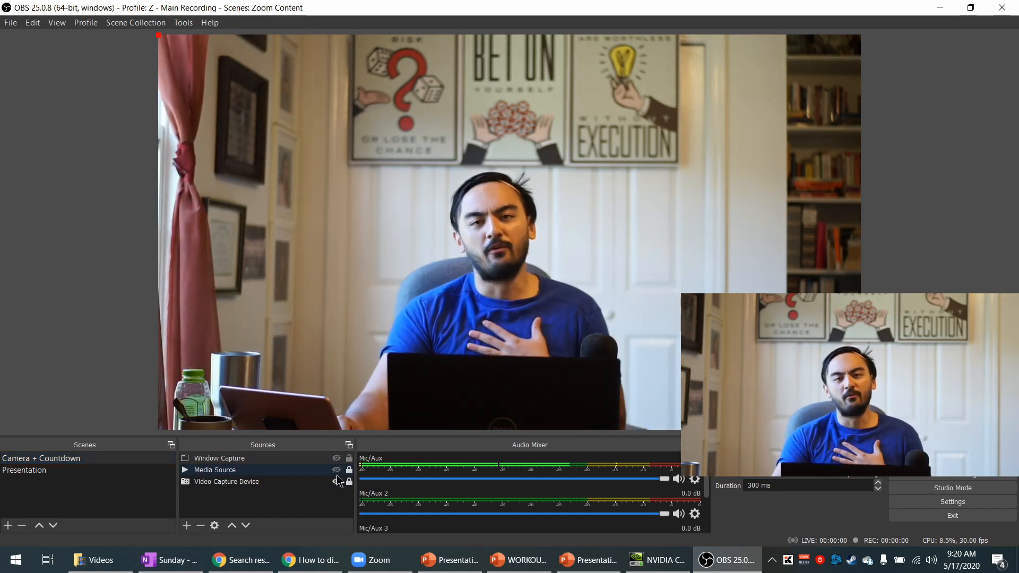
left_click(337, 477)
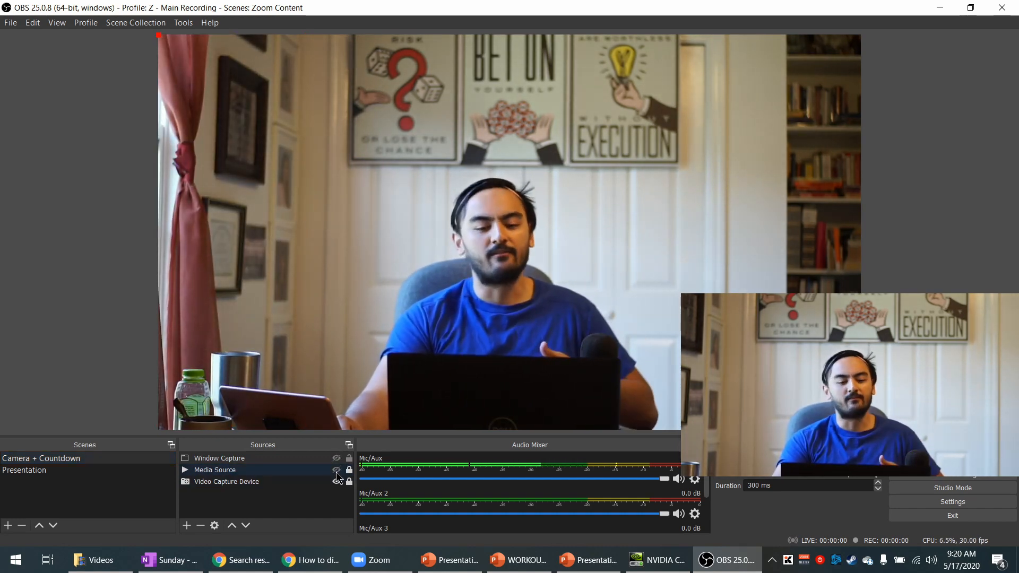
left_click(337, 471)
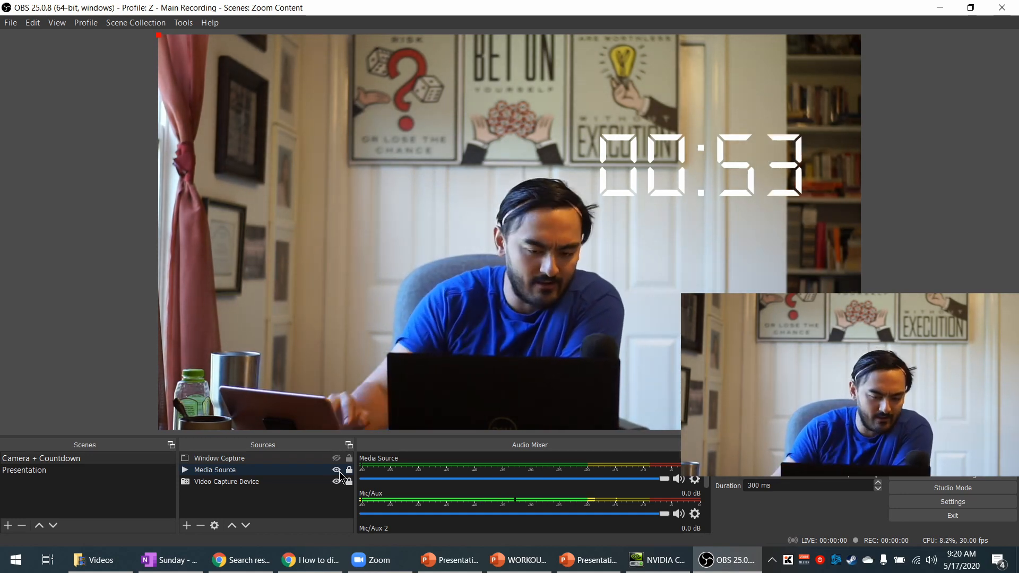
left_click(339, 470)
- Switch to the Chrome window with the Dell forum page and search Google for "youtube countdown green screen"
left_click(311, 560)
left_click(249, 560)
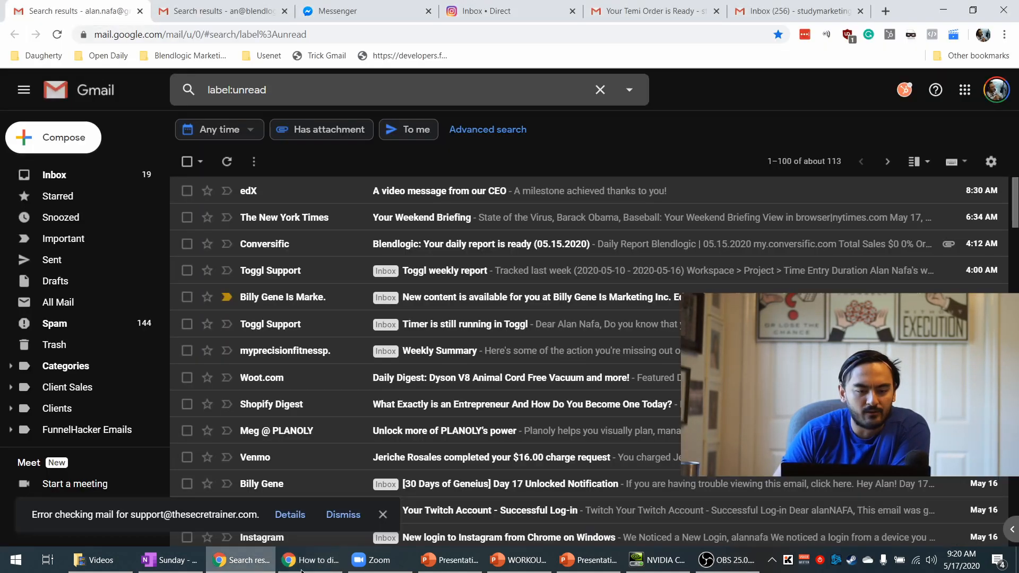
left_click(310, 560)
key("ctrl+a")
type("youtube")
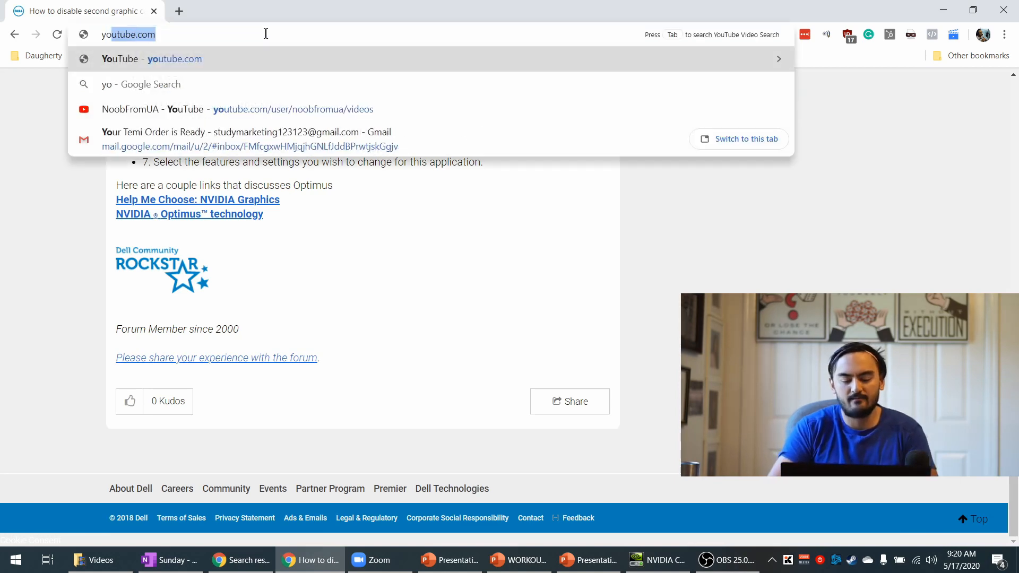
type("cou")
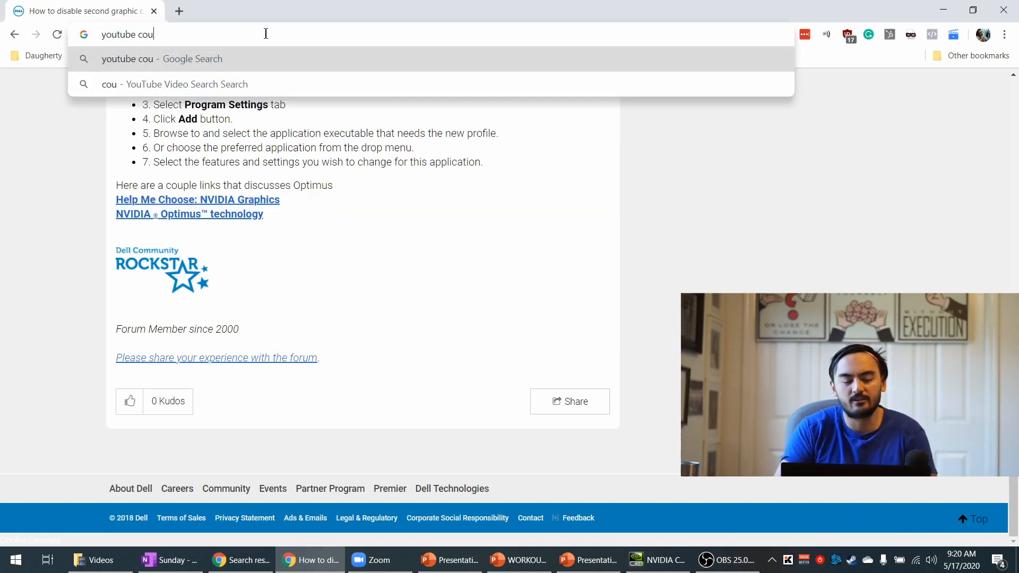
type("ntdown green screen")
key("Return")
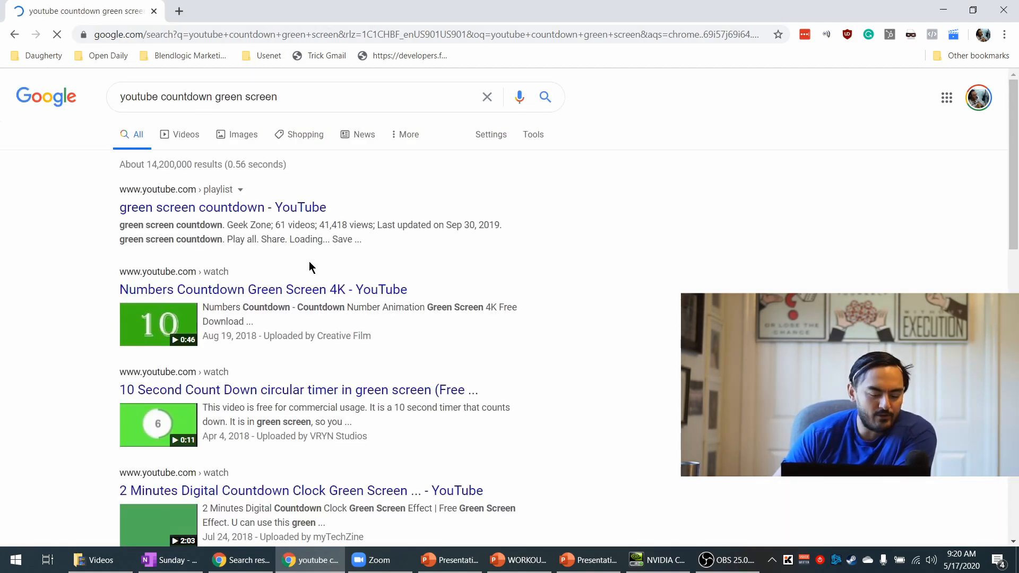
- Open youtube.com in place of the Google search results
left_click(262, 44)
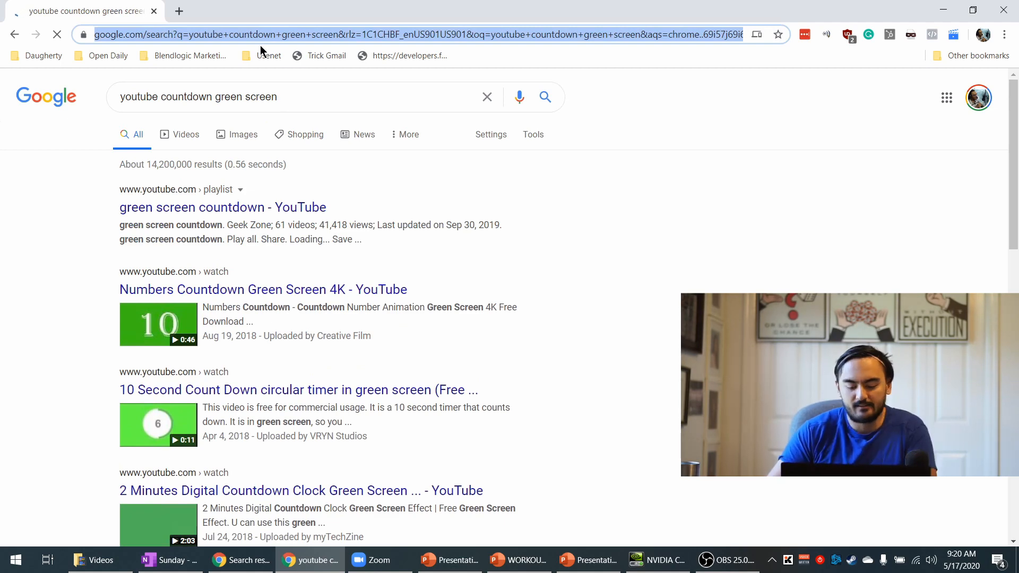
type("youtube.com")
key("Return")
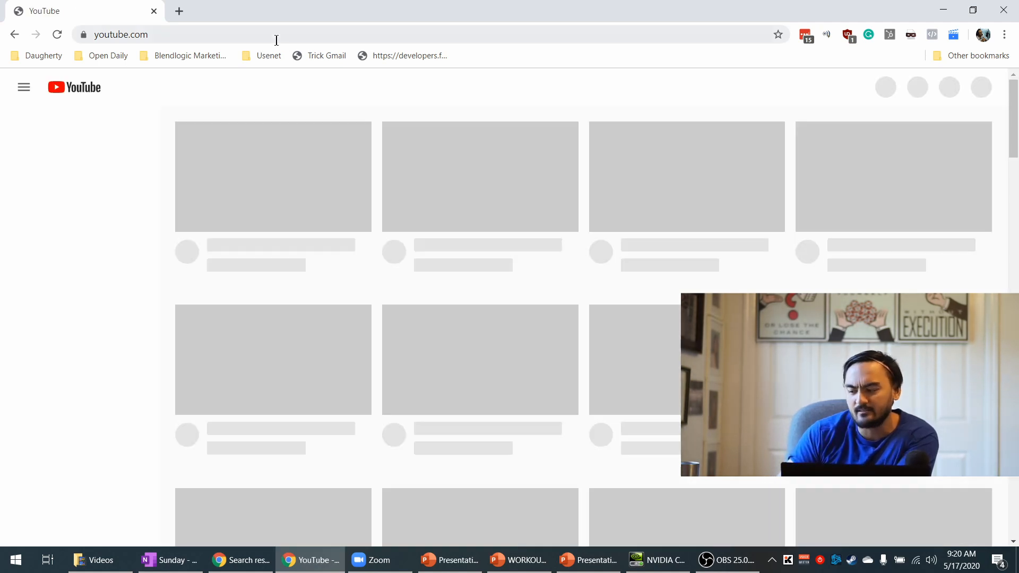
- Switch to OBS and make the countdown Media Source visible in the Camera + Countdown scene
left_click(709, 560)
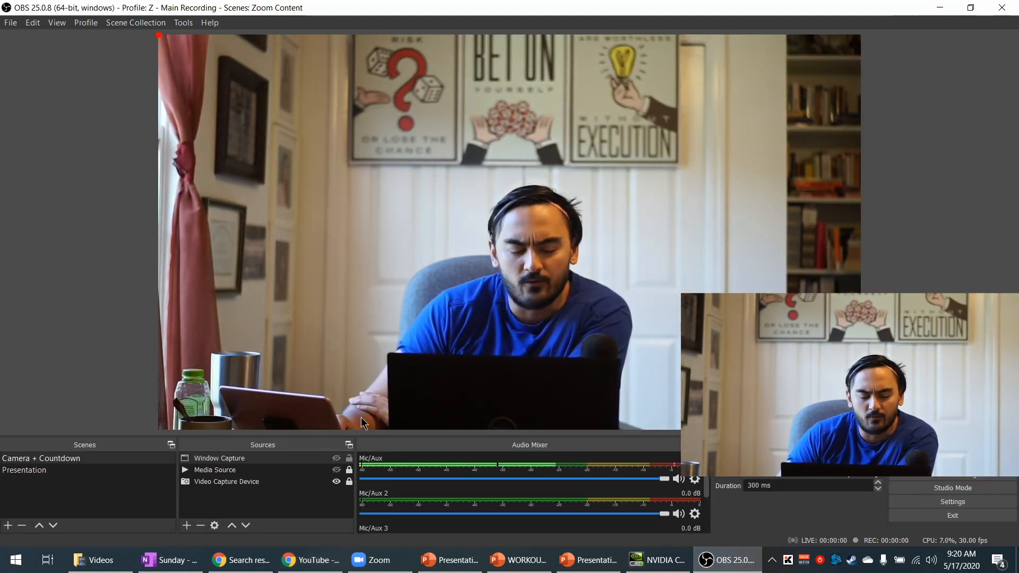
left_click(337, 470)
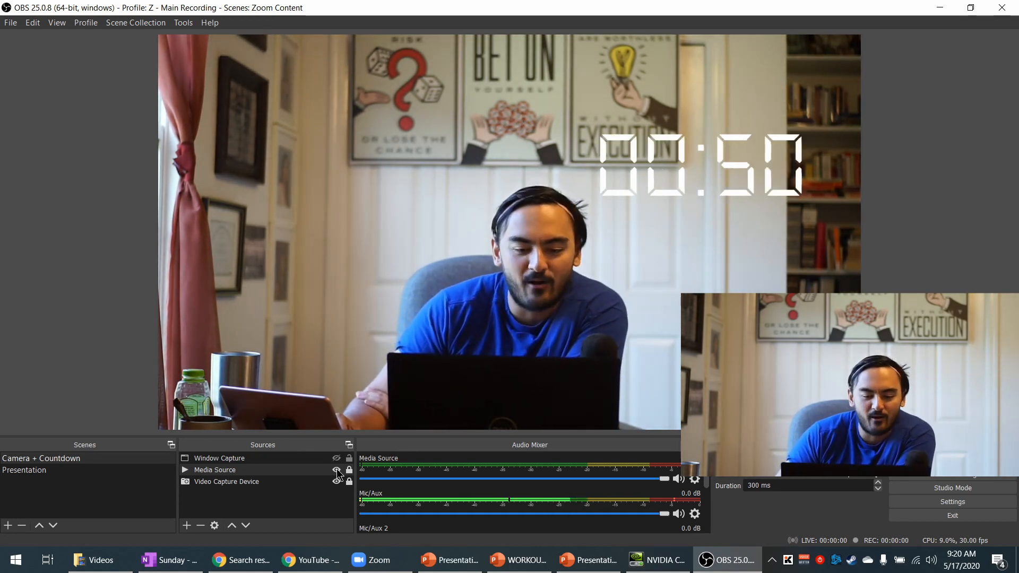
- Switch to Chrome, search YouTube for "countdown timer green screen" and look through the available countdown videos
left_click(302, 556)
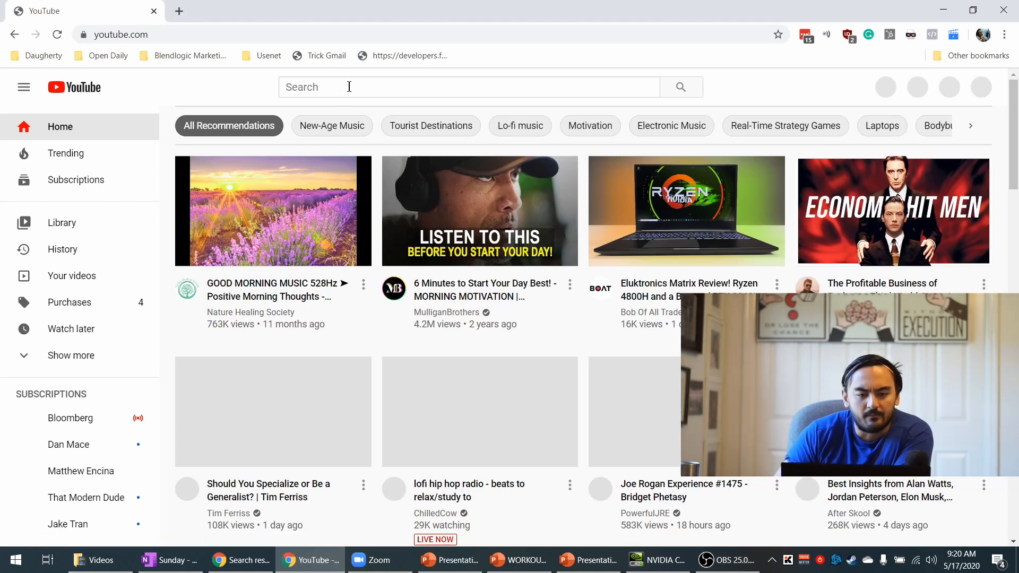
left_click(331, 89)
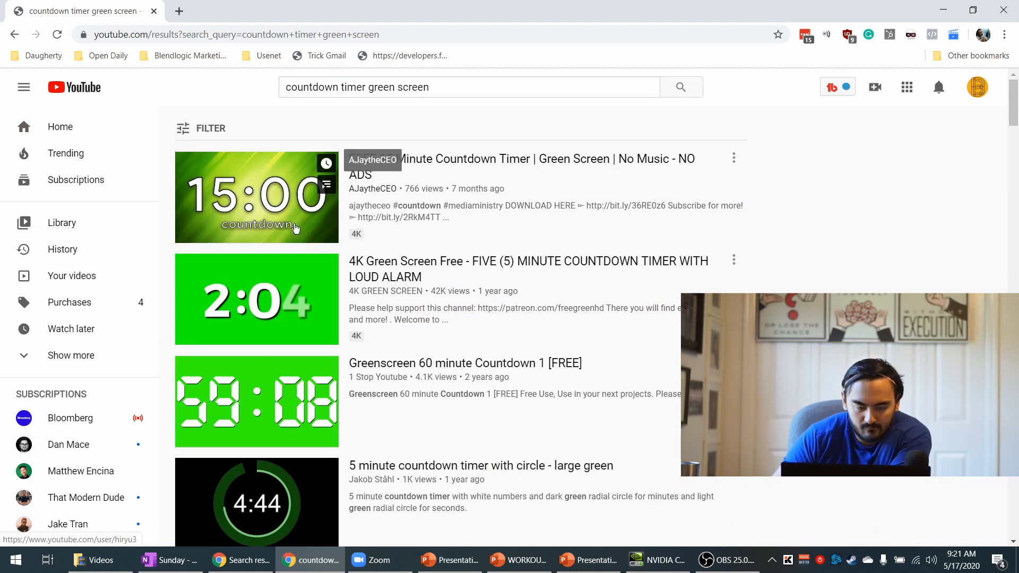
scroll(332, 382, "down", 1)
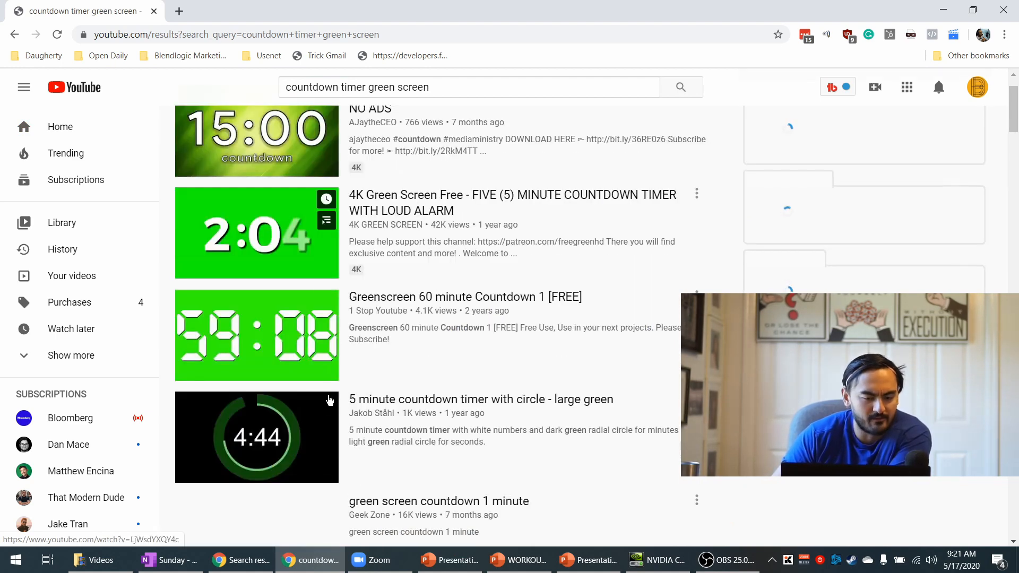
scroll(424, 340, "down", 1)
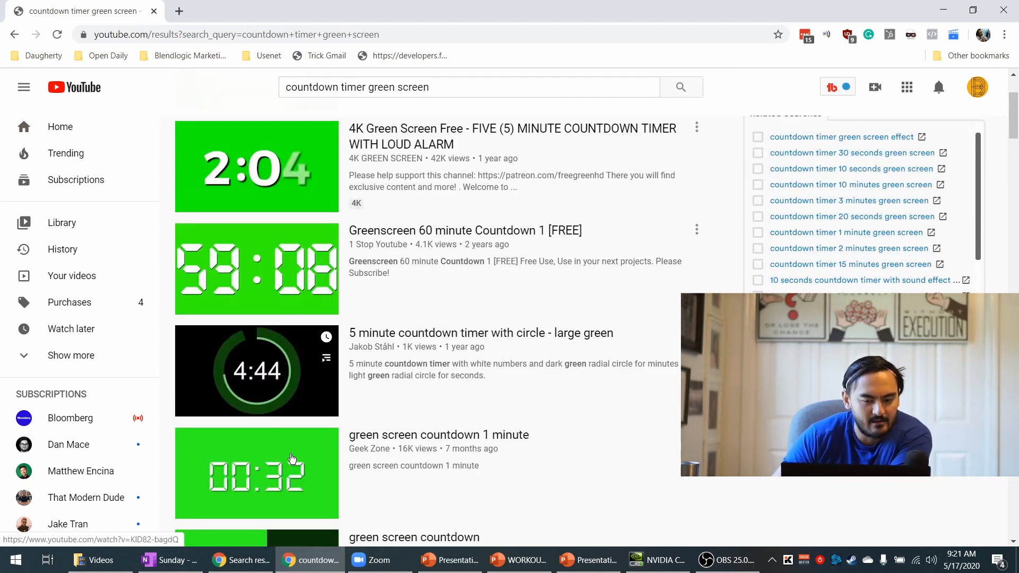
scroll(451, 486, "down", 5)
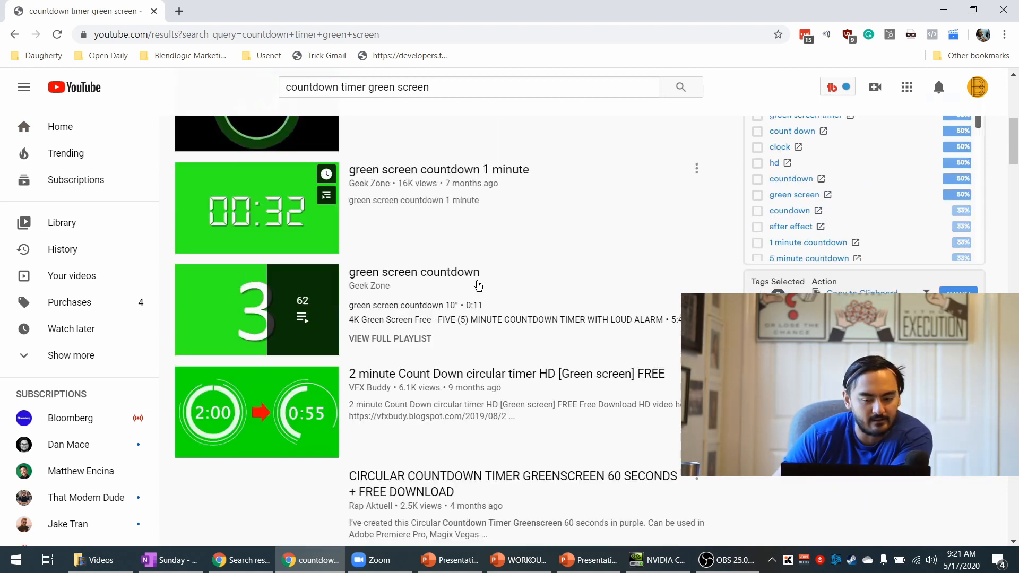
scroll(479, 286, "up", 6)
- Switch to OBS and remove the existing Media Source from the Camera + Countdown scene
left_click(728, 561)
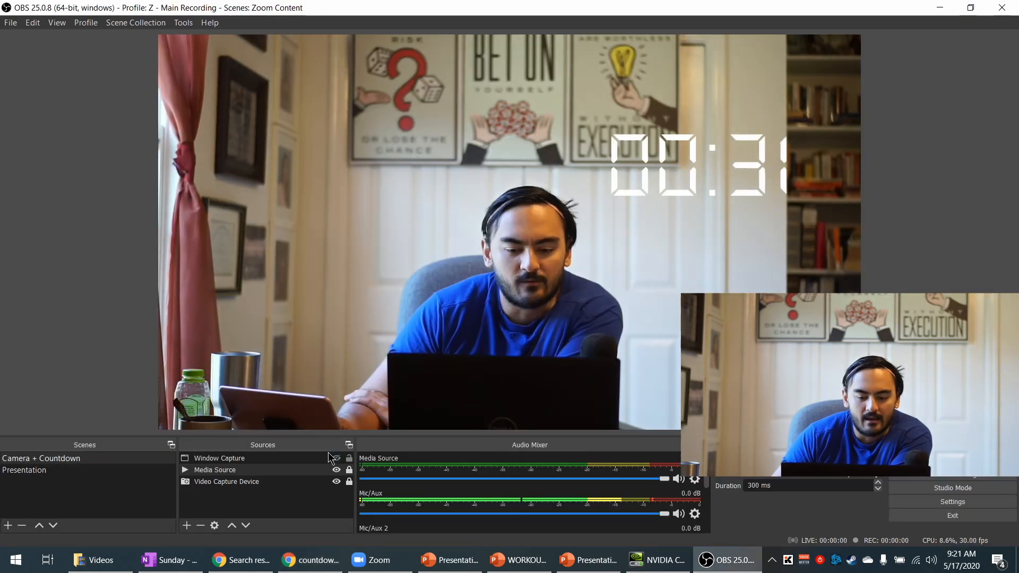
left_click(201, 525)
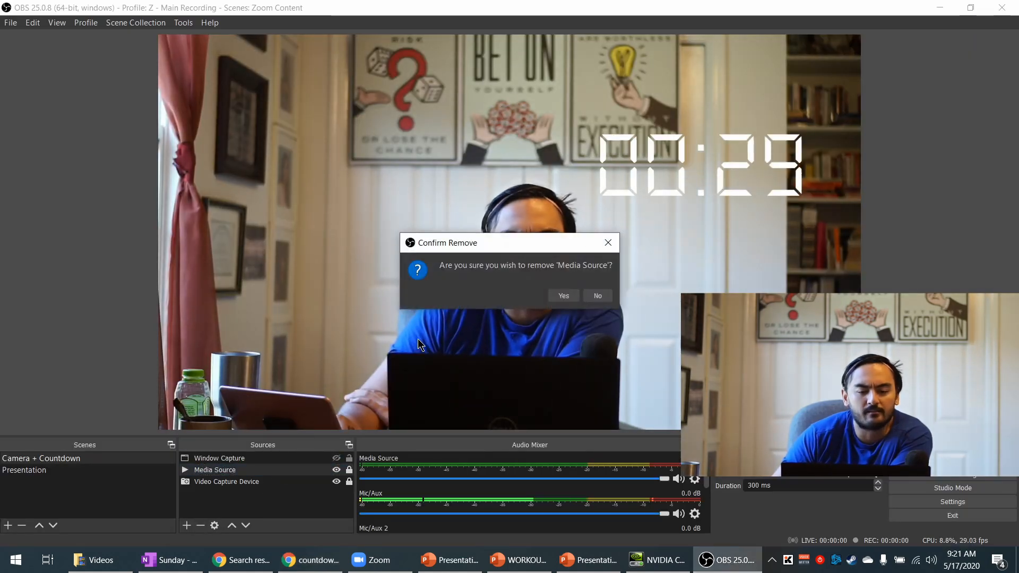
left_click(563, 296)
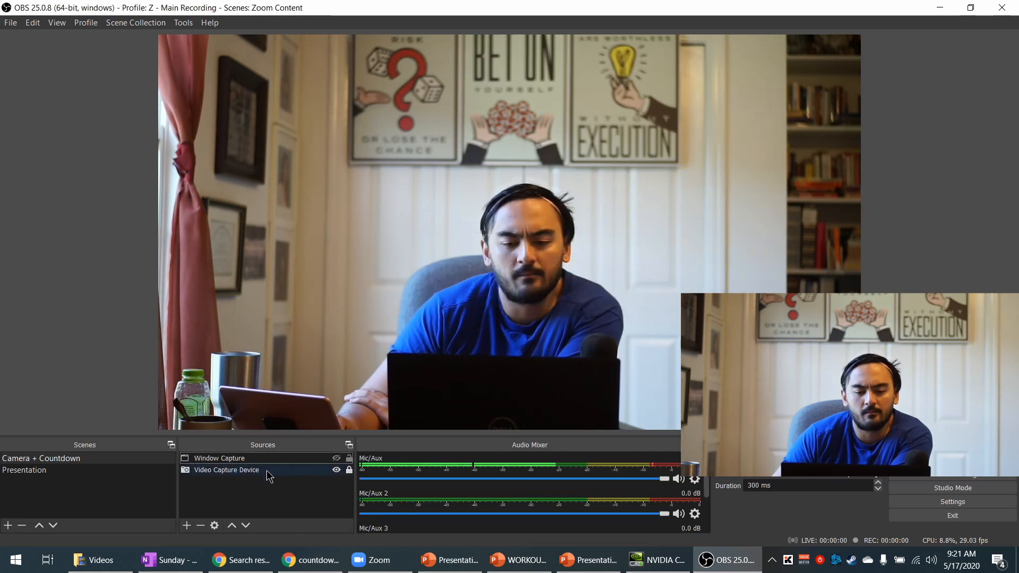
- Add a new Media Source with the default name to the Camera + Countdown scene
left_click(188, 525)
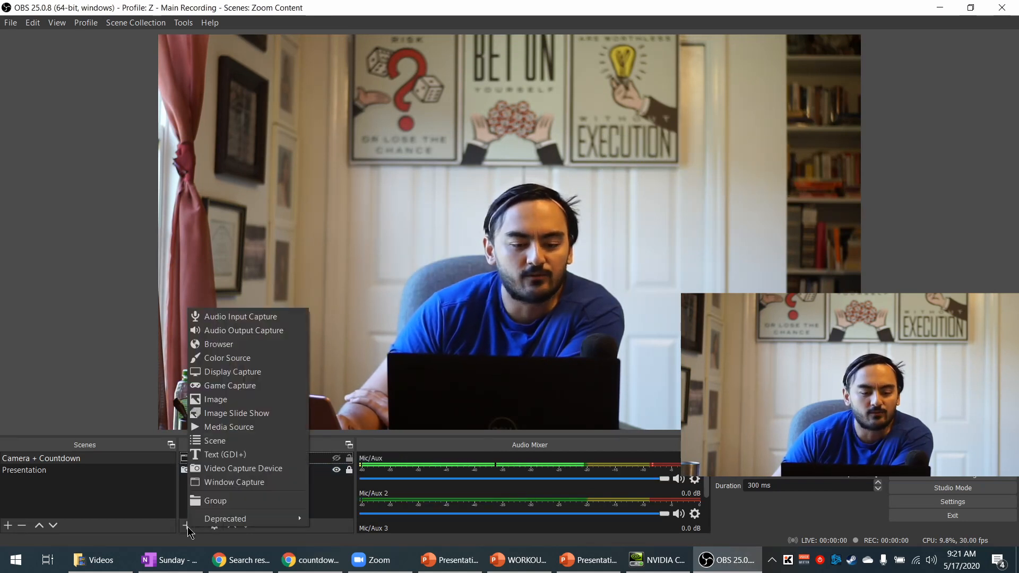
left_click(250, 428)
left_click(545, 355)
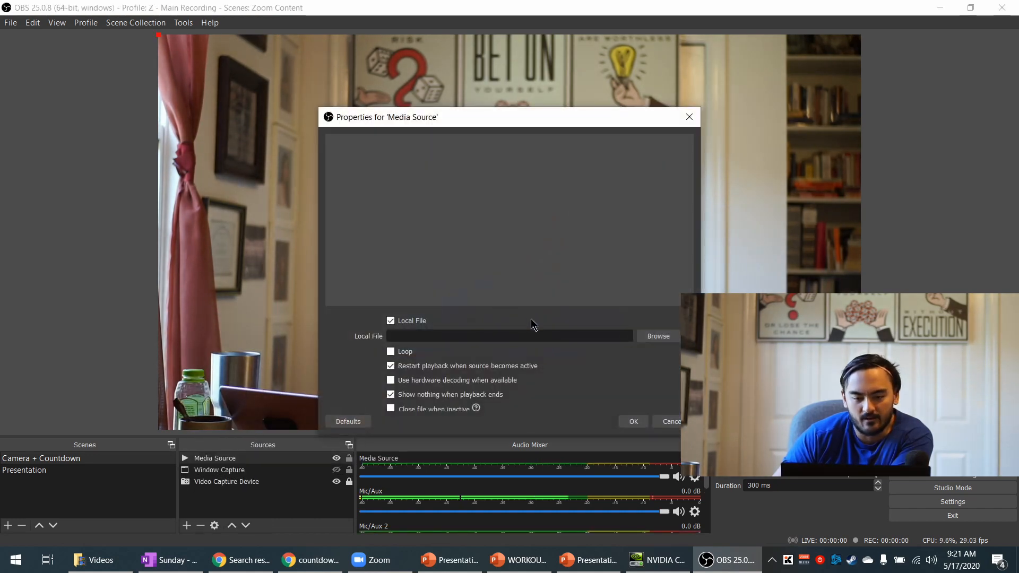
- Load the local file "green screen countdown 1 minute" from the 4K Video Downloader folder in Videos into the Media Source
left_click(654, 338)
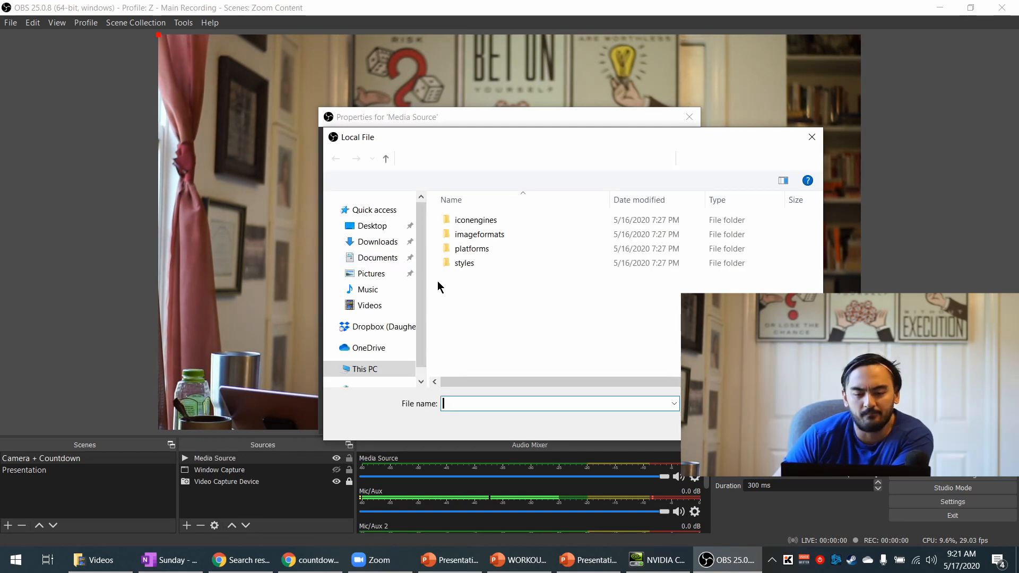
left_click(387, 250)
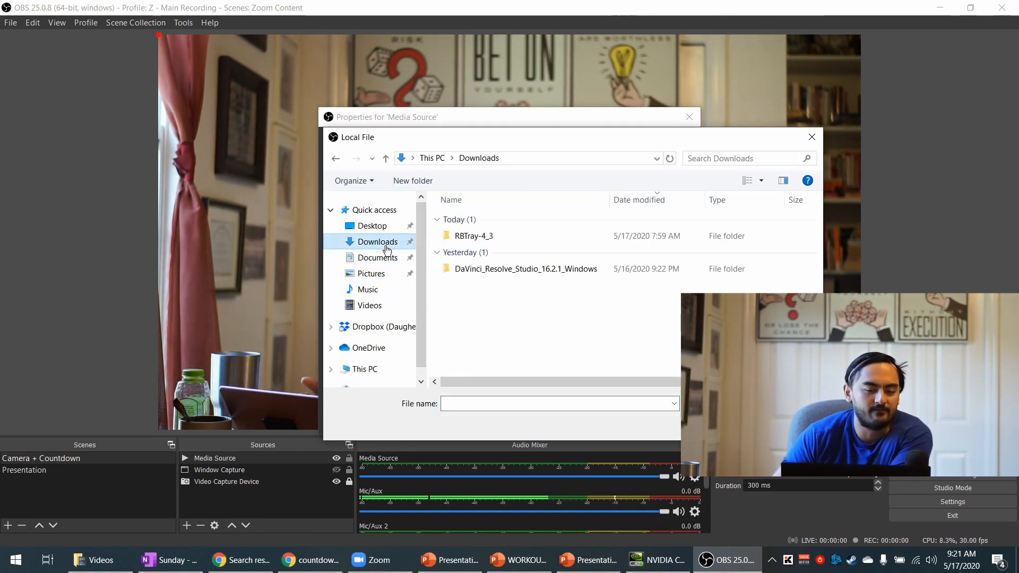
left_click(369, 306)
left_click(482, 220)
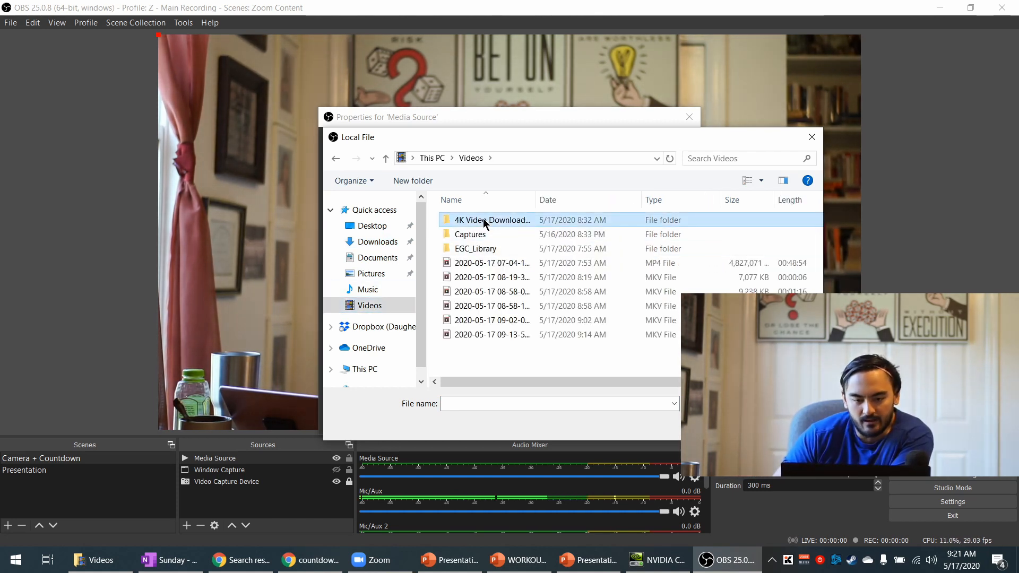
double_click(483, 219)
left_click(550, 276)
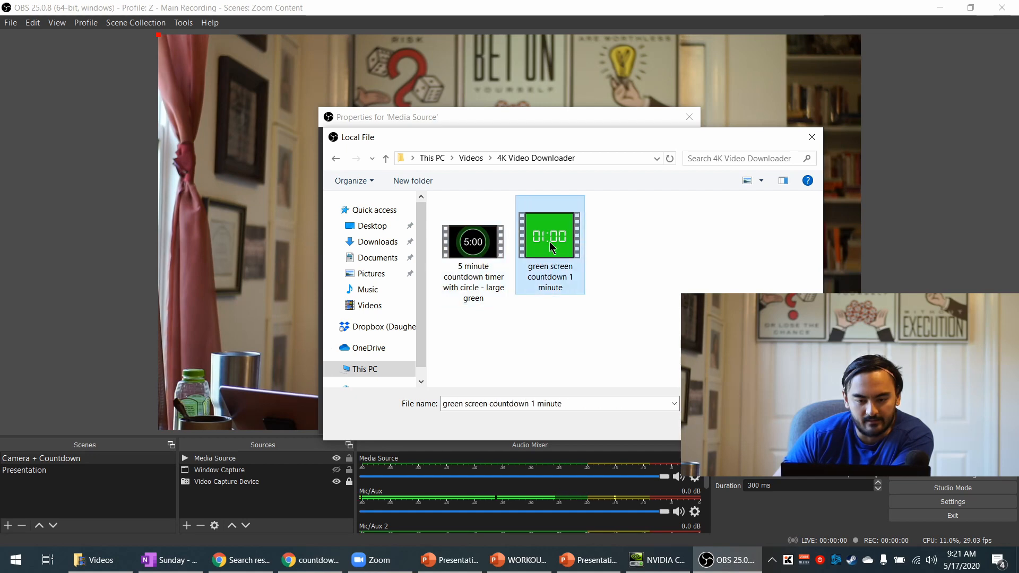
double_click(556, 255)
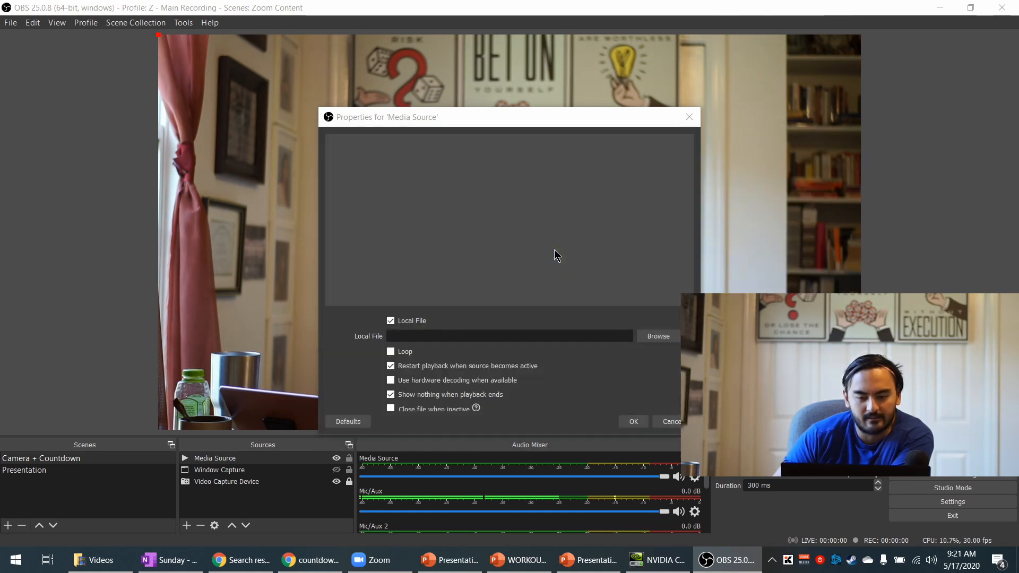
left_click(633, 422)
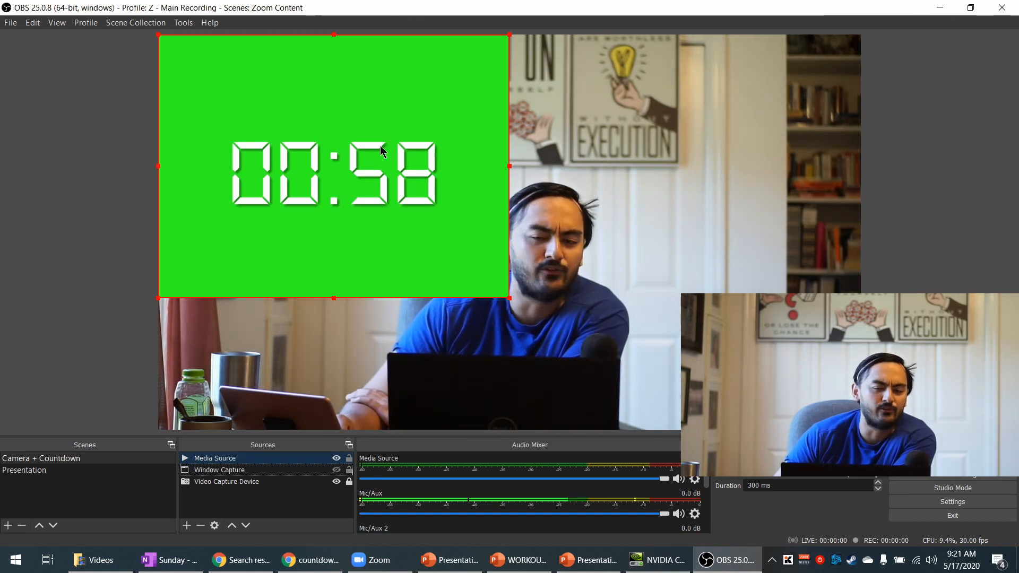
- Place the countdown video in the upper-right corner of the canvas and key out its green background with a default Chroma Key filter
left_click_drag(380, 145, 701, 139)
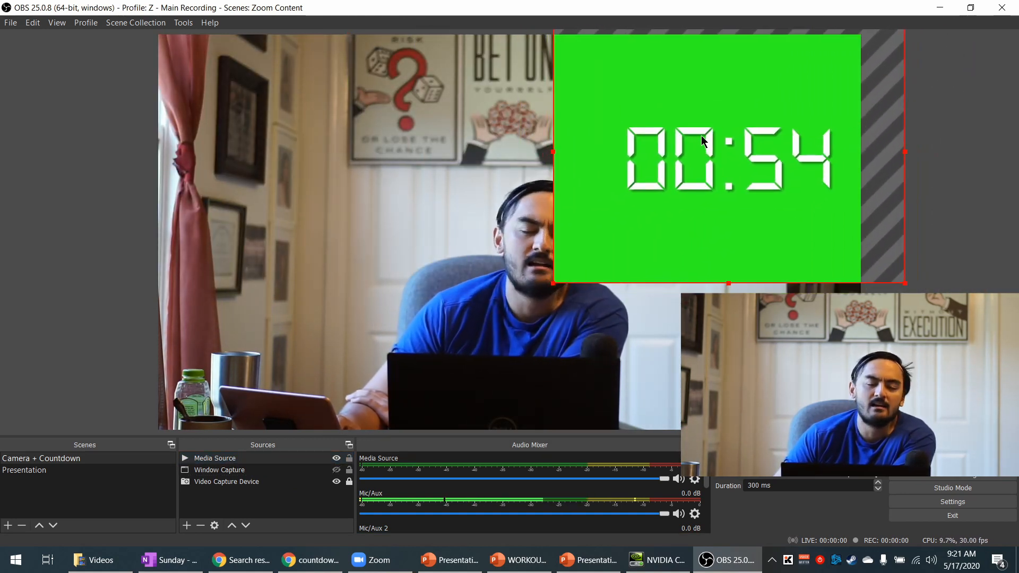
right_click(702, 135)
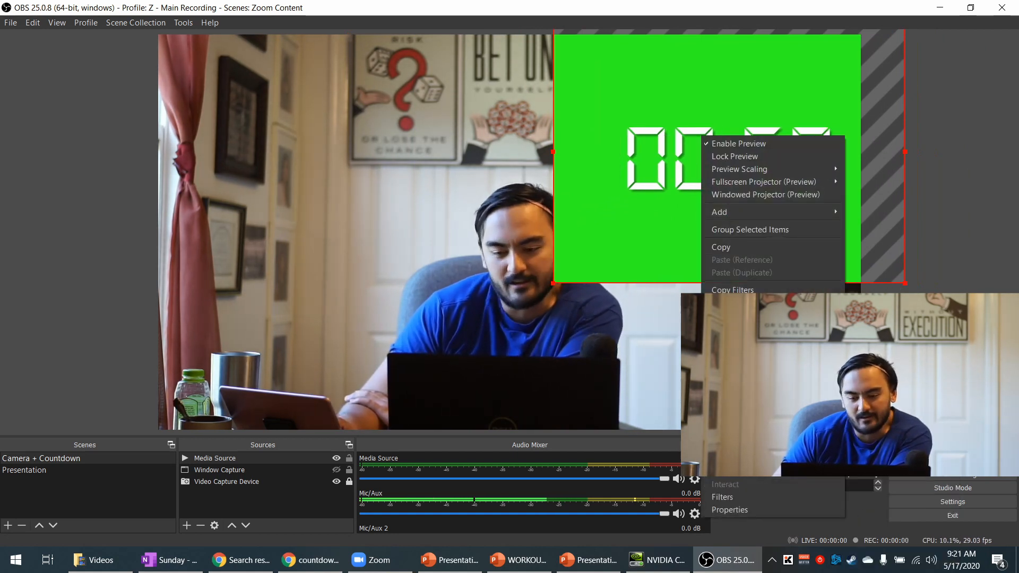
mouse_move(739, 437)
left_click(752, 498)
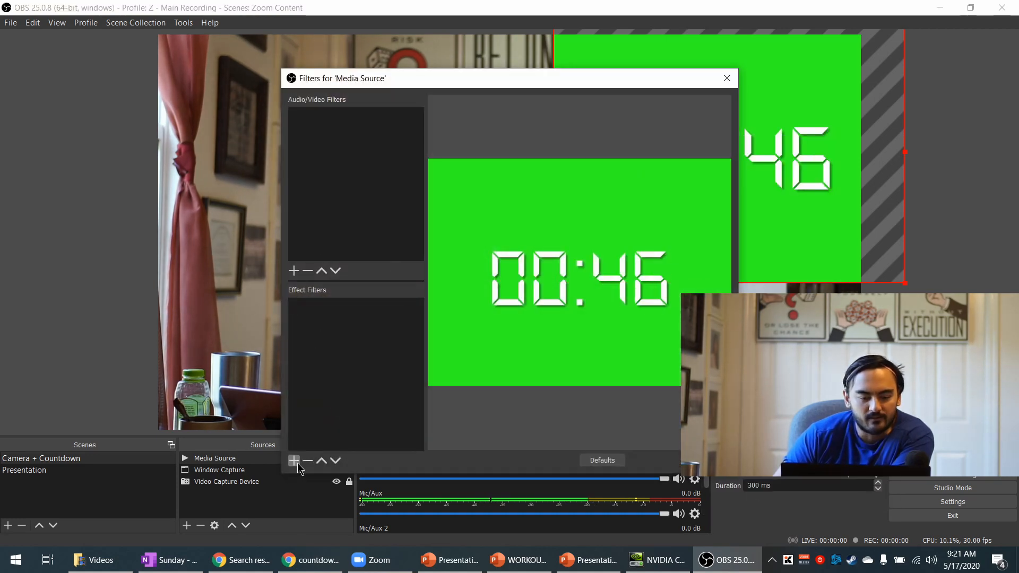
left_click(293, 460)
left_click(355, 331)
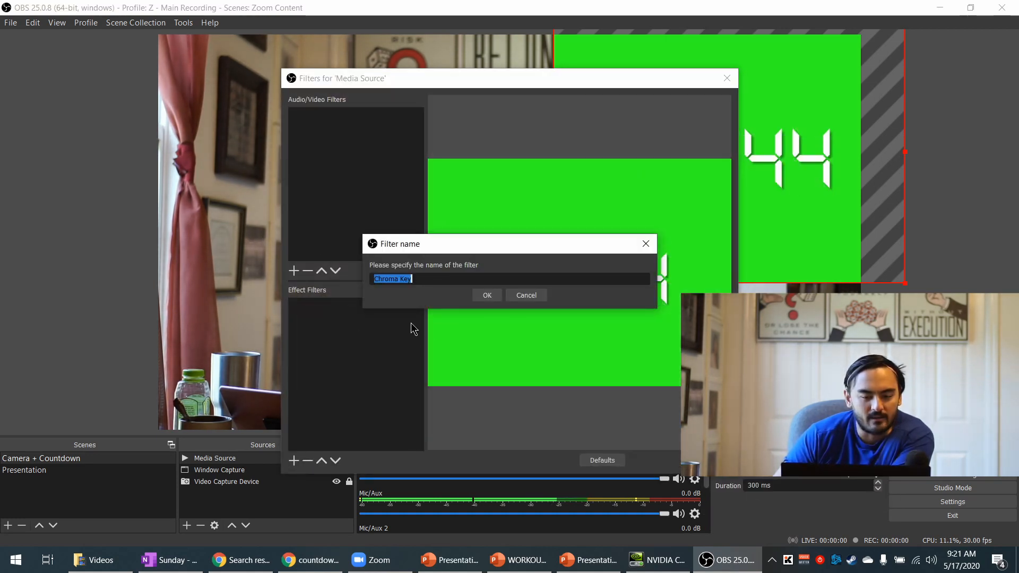
left_click(497, 296)
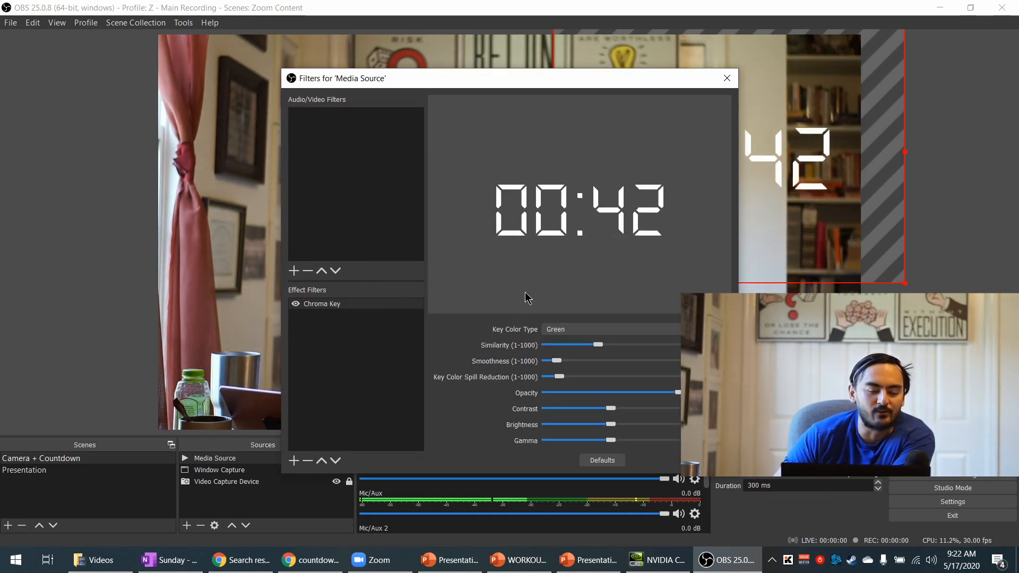
left_click(726, 78)
left_click_drag(765, 99, 772, 85)
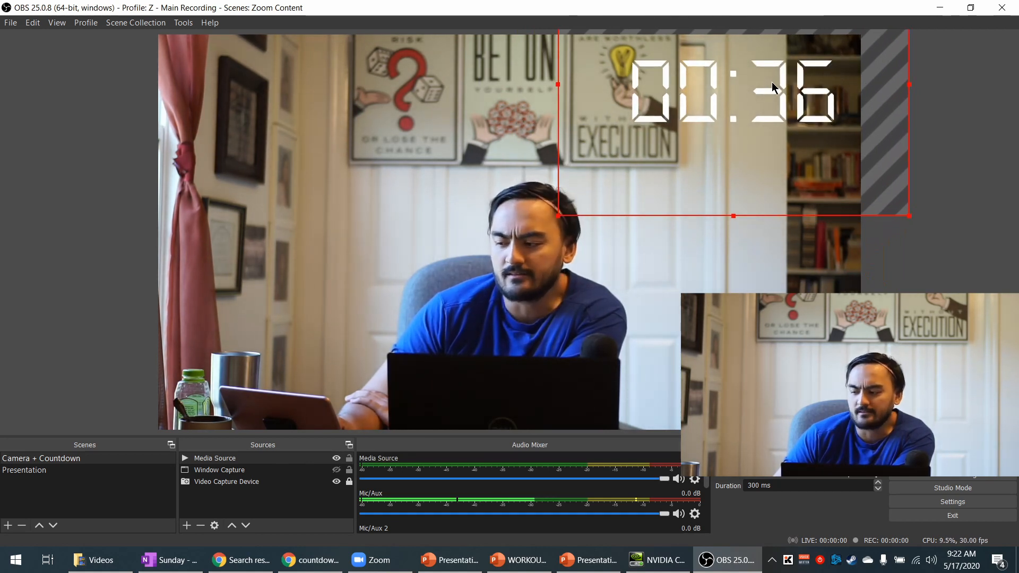
- Toggle the Window Capture's visibility on and off, and hide the Video Capture Device in the Camera + Countdown scene
left_click(337, 470)
left_click(337, 470)
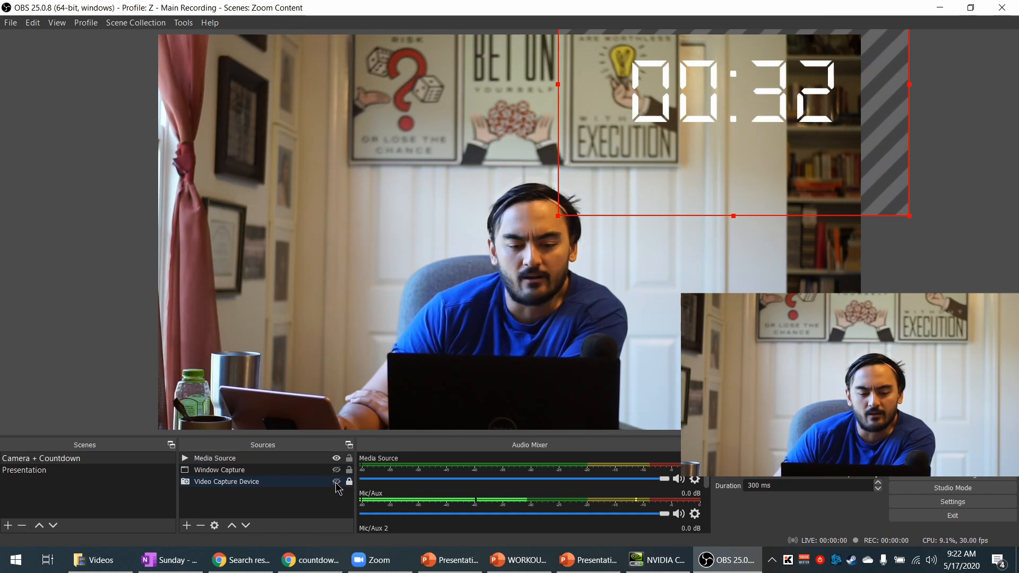
left_click(337, 481)
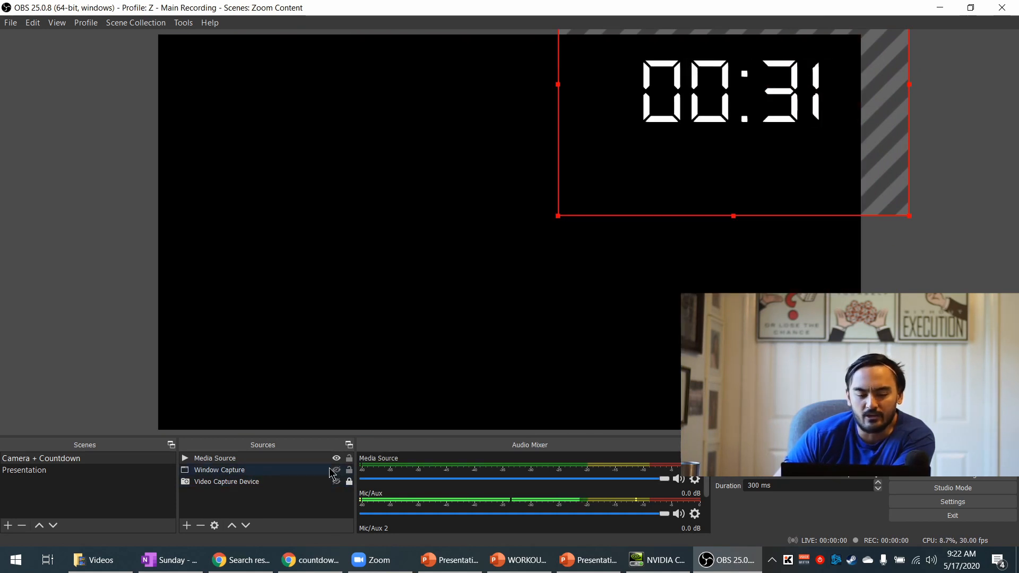